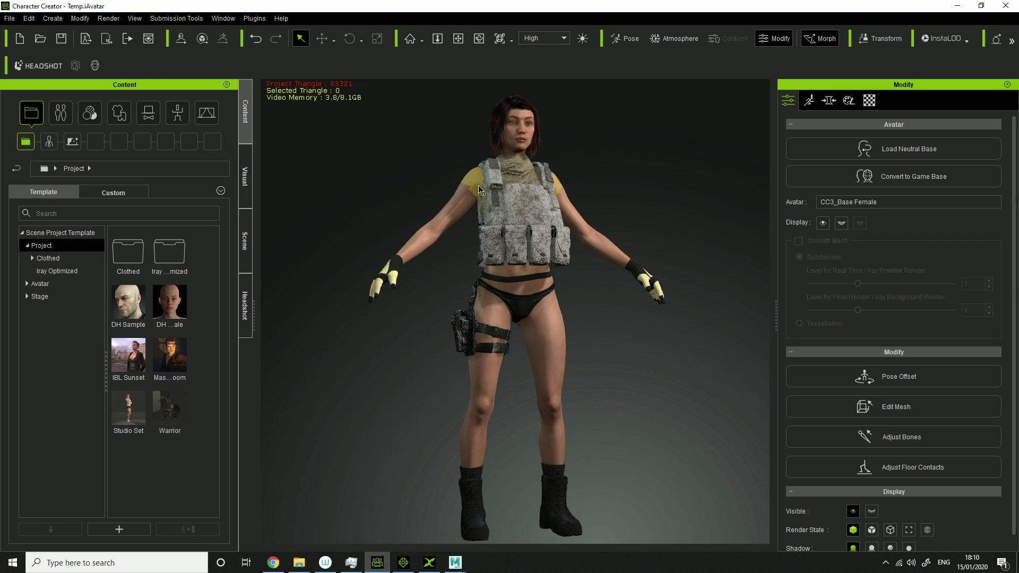
Orbit around the clothed CC3_Base Female soldier, then send her to iClone 7 via File > Export
drag(486, 239, 511, 273)
right_drag(511, 273, 584, 266)
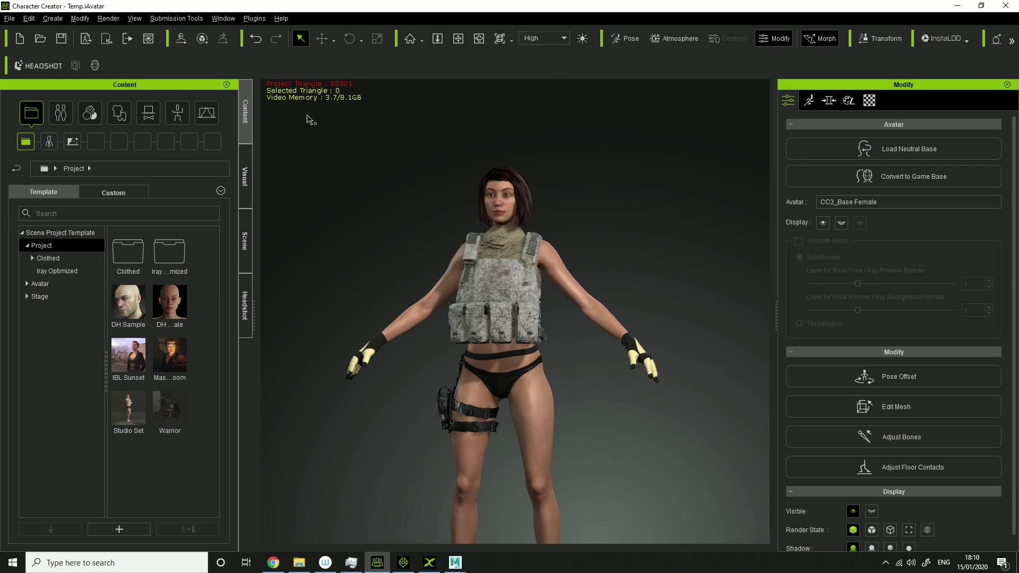
click(10, 18)
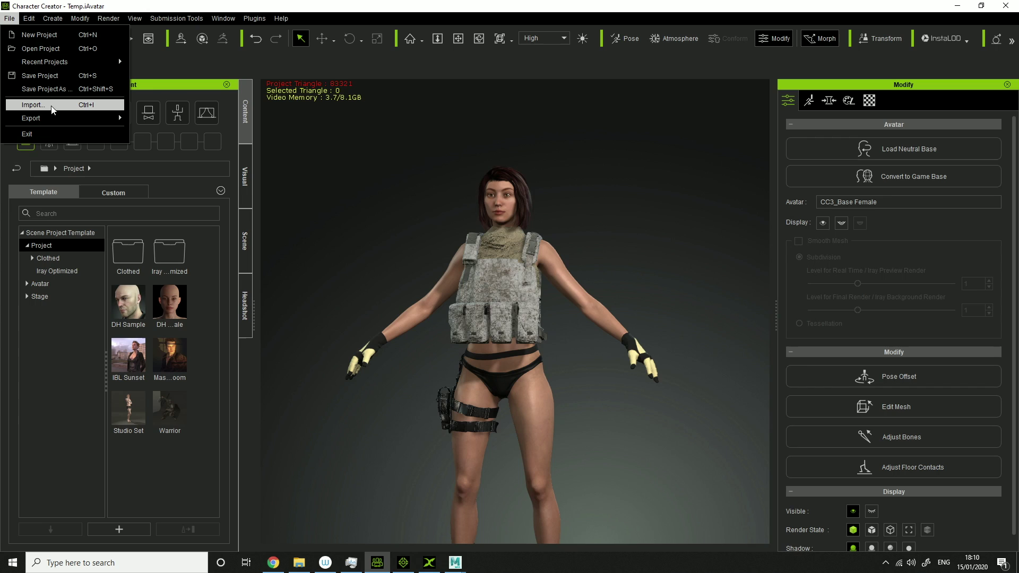
mouse_move(53, 119)
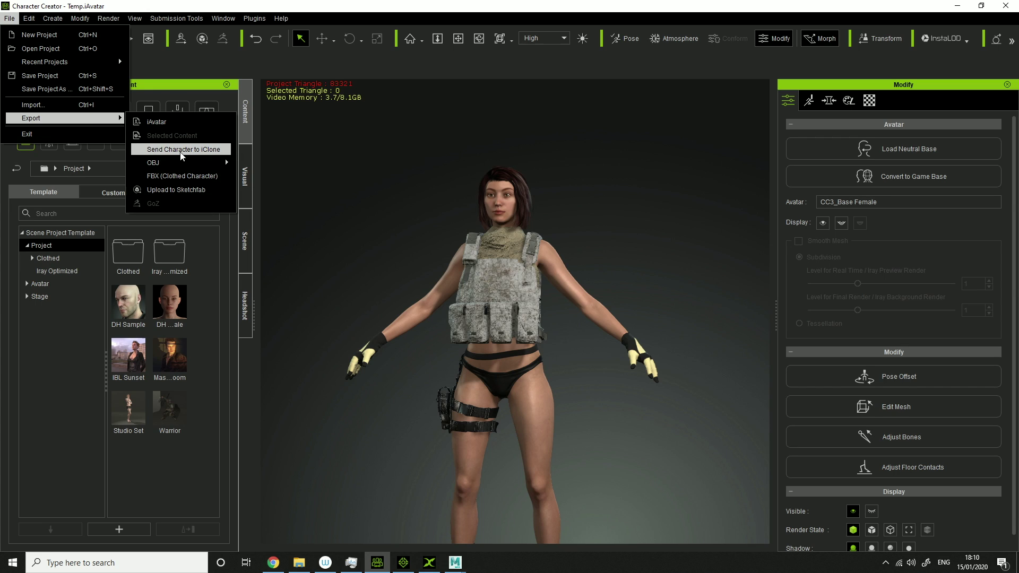
click(490, 154)
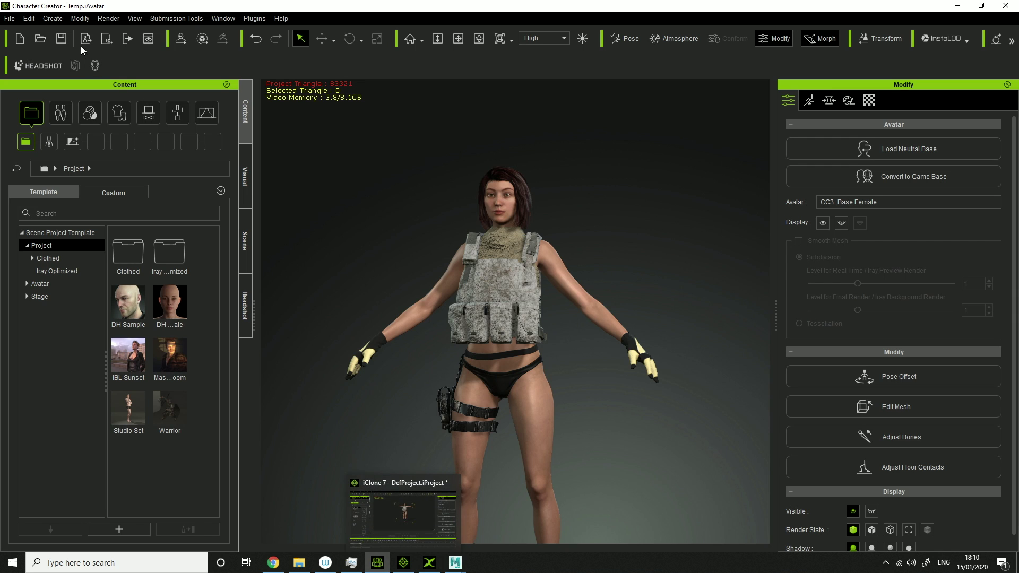
click(10, 20)
mouse_move(58, 118)
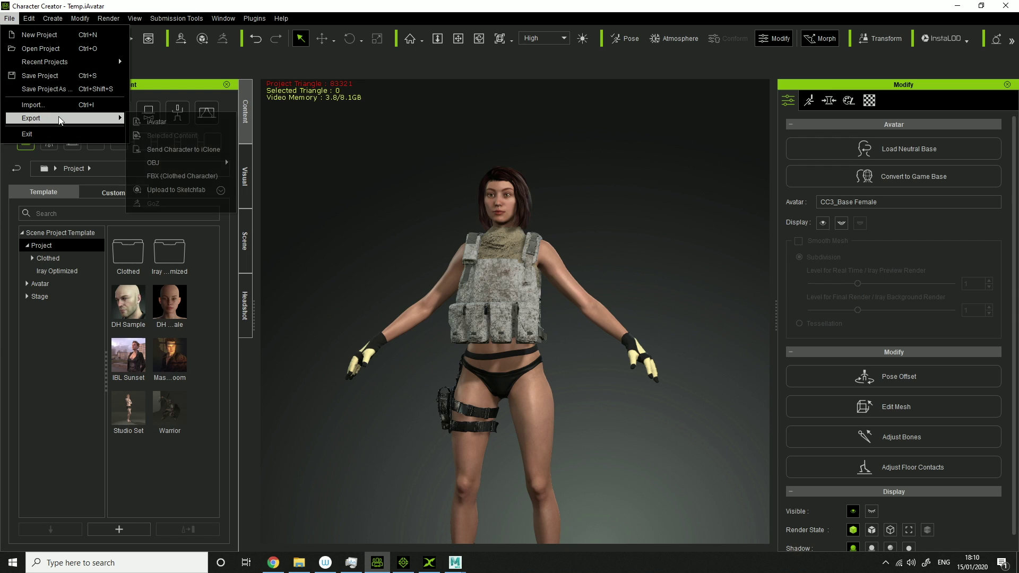
click(186, 153)
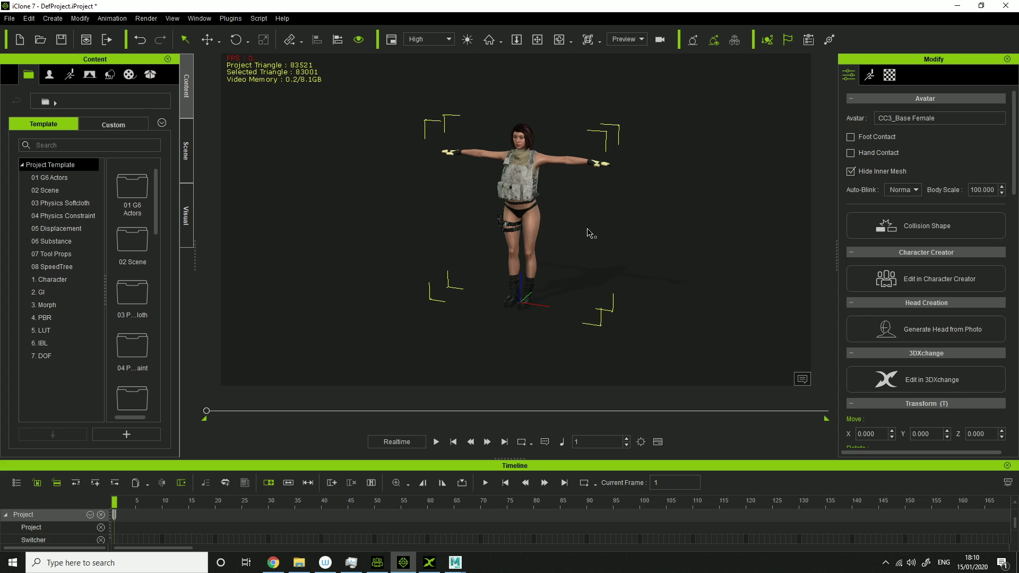
scroll(578, 176, up, 5)
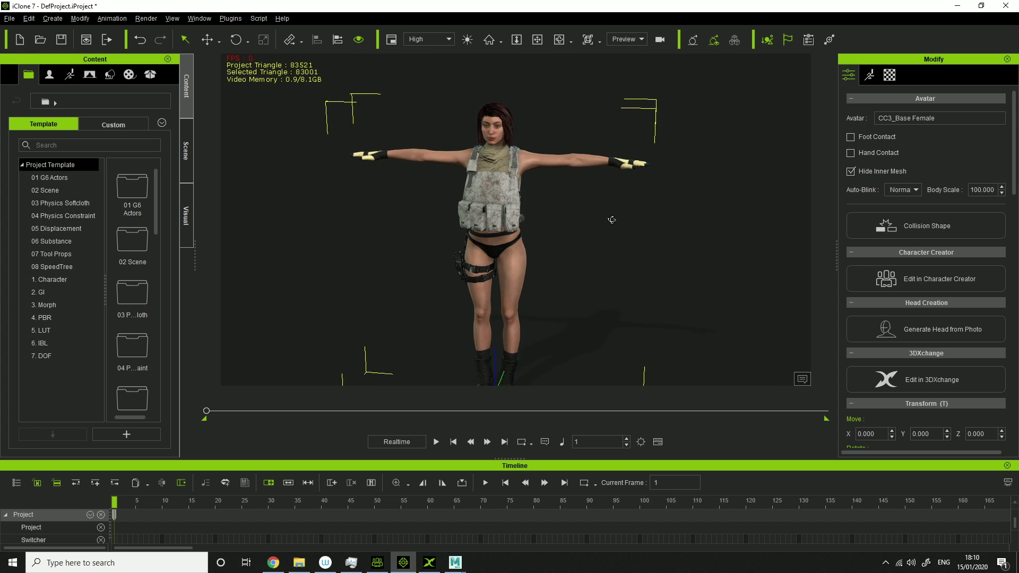
scroll(576, 180, up, 10)
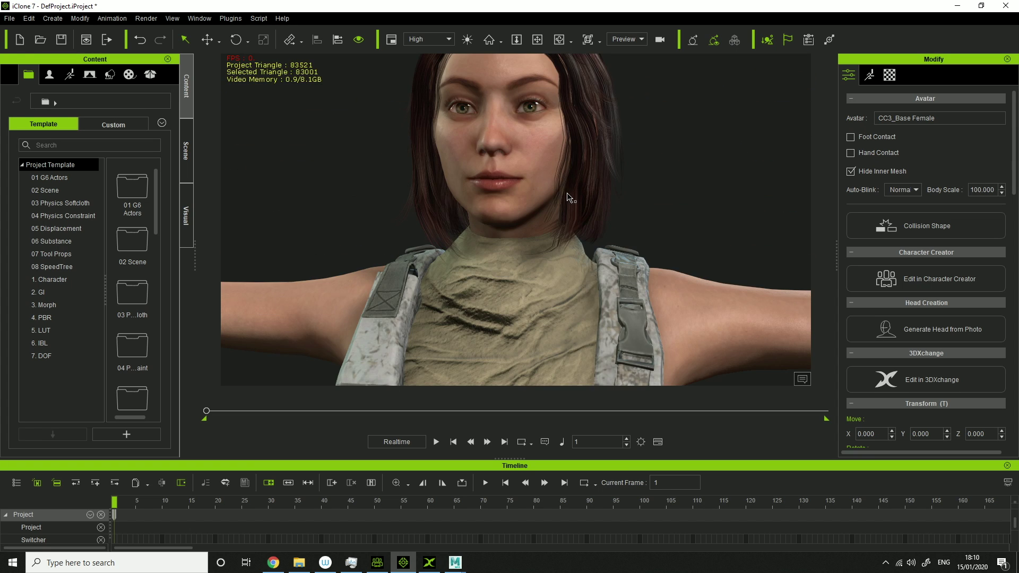
scroll(573, 196, down, 12)
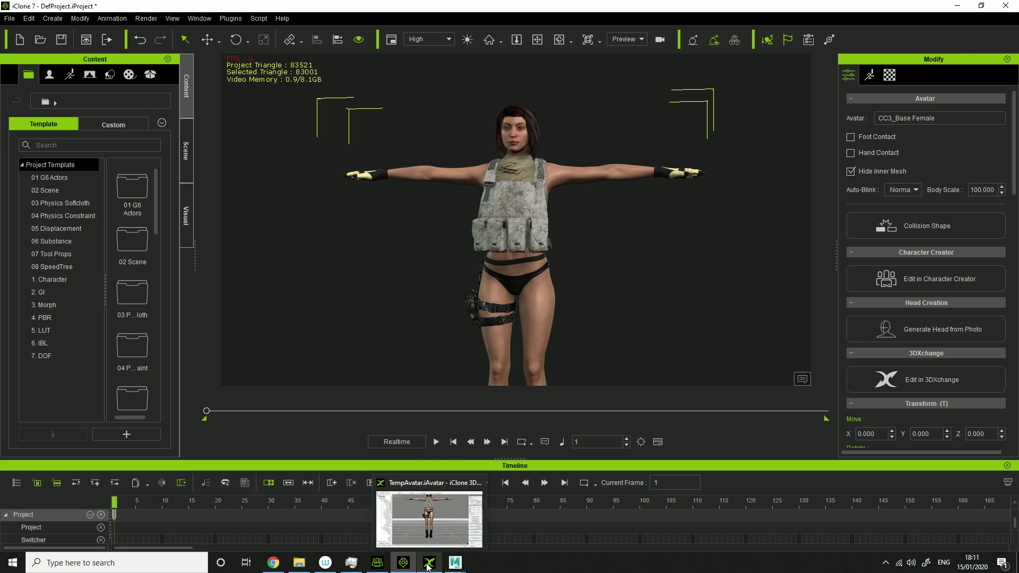
Switch to 3DXchange 7 and open the File menu's Export to Other 3D Format choices
click(425, 566)
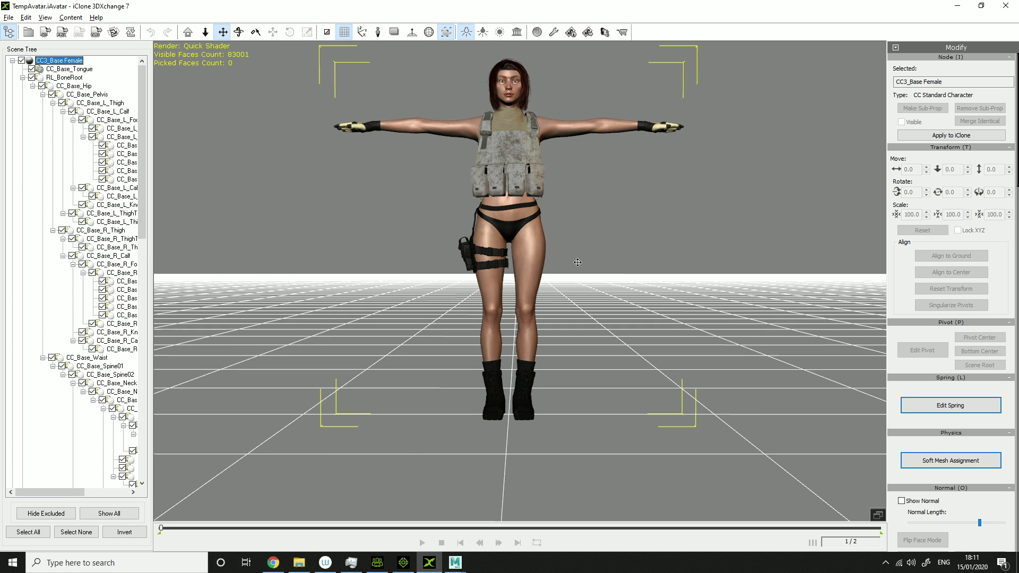
scroll(602, 325, up, 5)
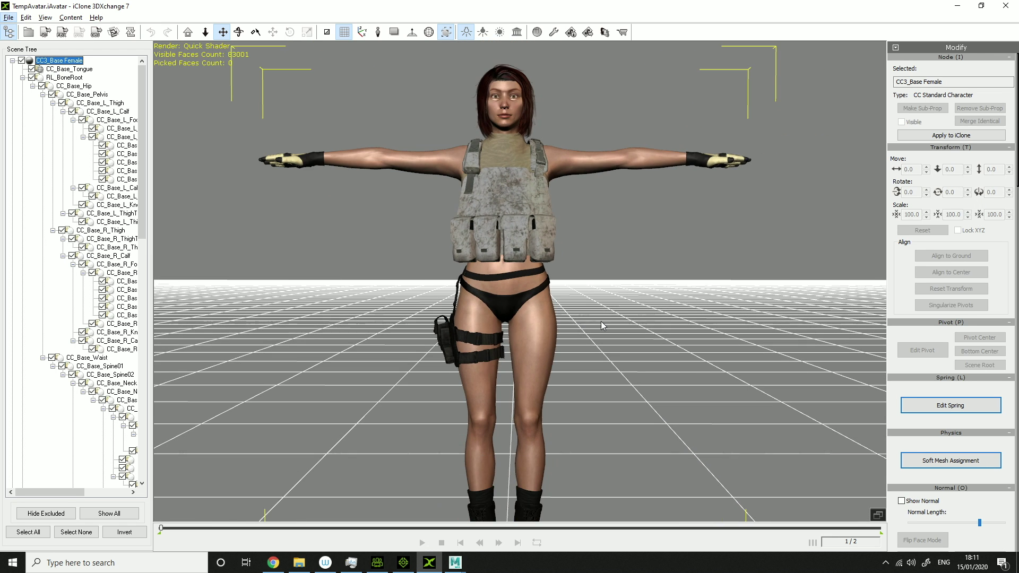
scroll(601, 320, down, 3)
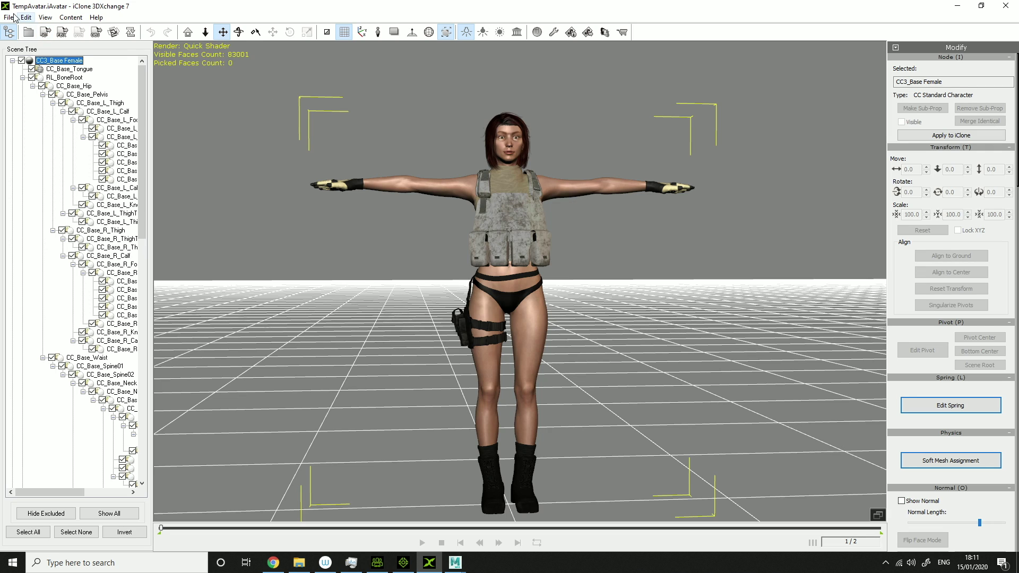
click(10, 17)
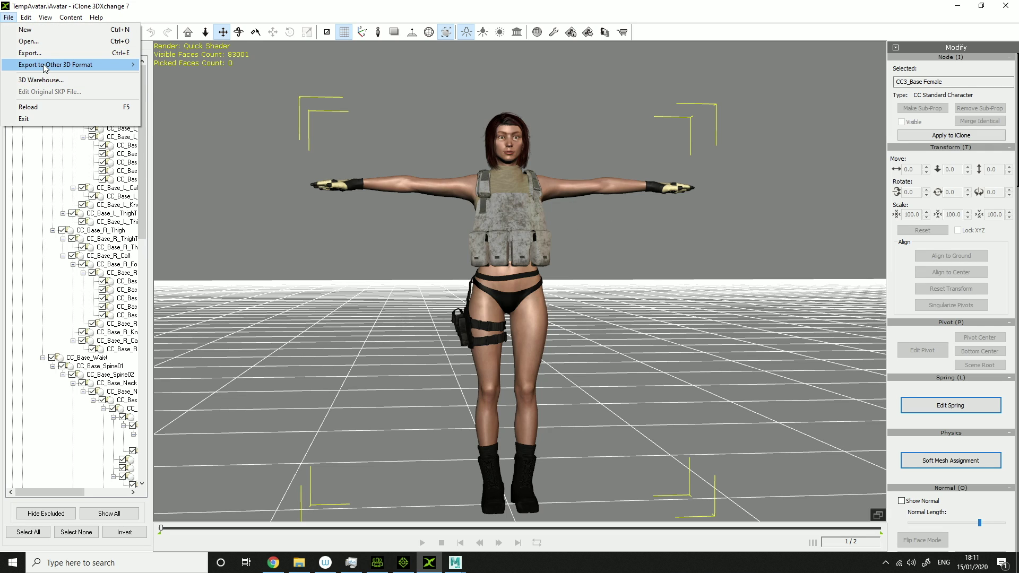
Set up the FBX export as MilitaryChick with the Maya_Win64-bit_Keep Morph Source preset
mouse_move(44, 68)
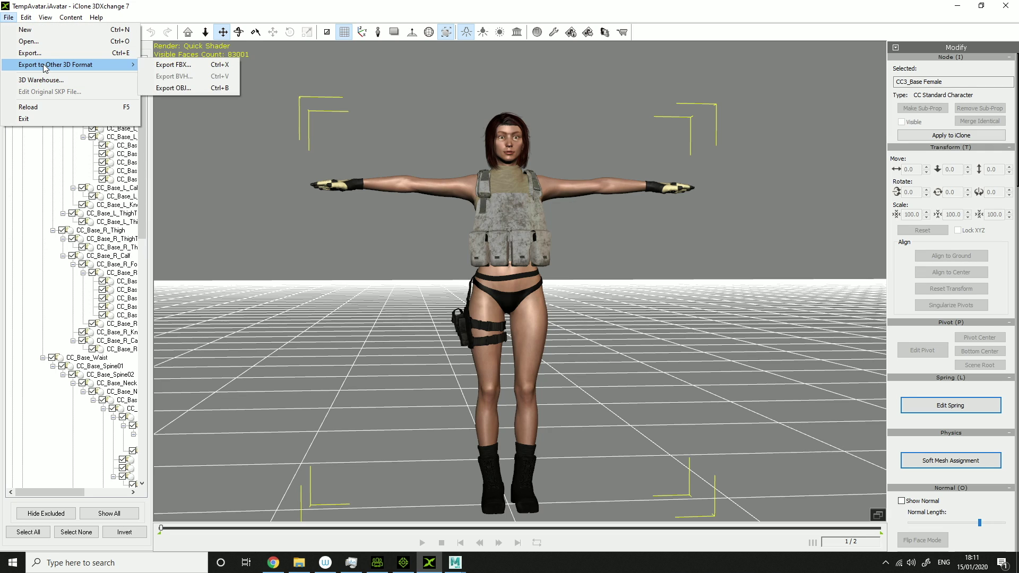
click(180, 65)
double_click(427, 129)
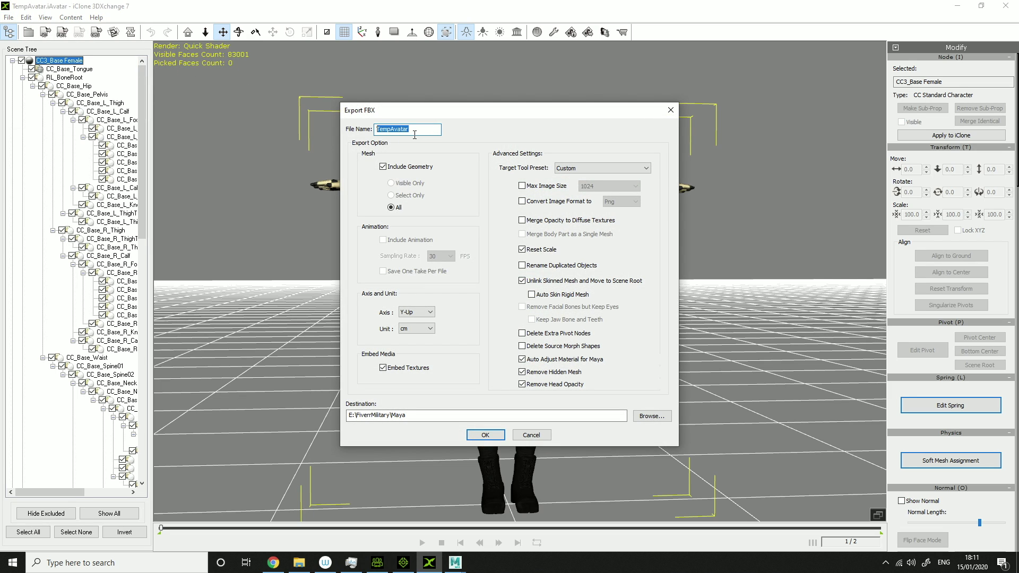
text(MilitaryChick)
click(613, 167)
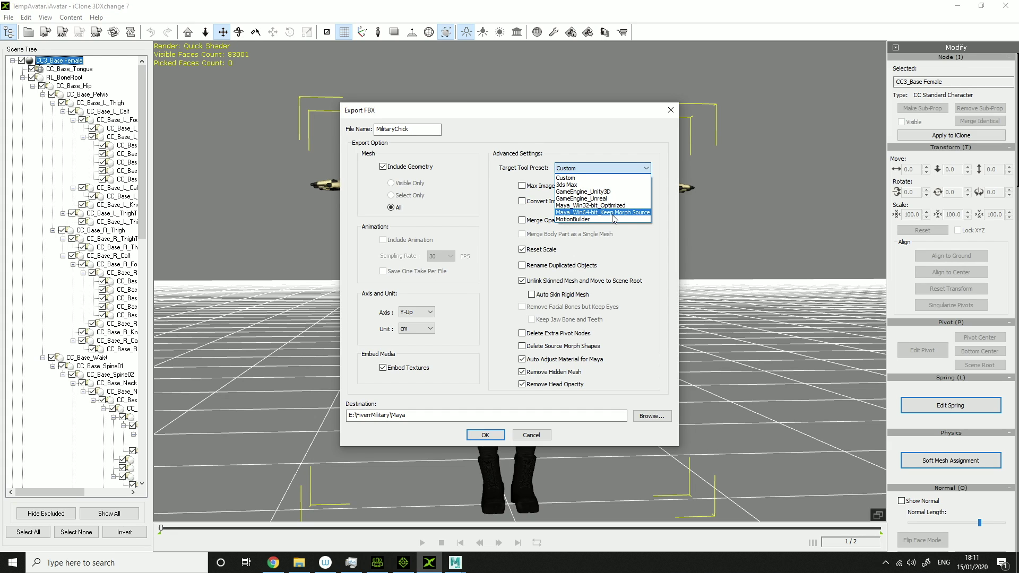
click(635, 214)
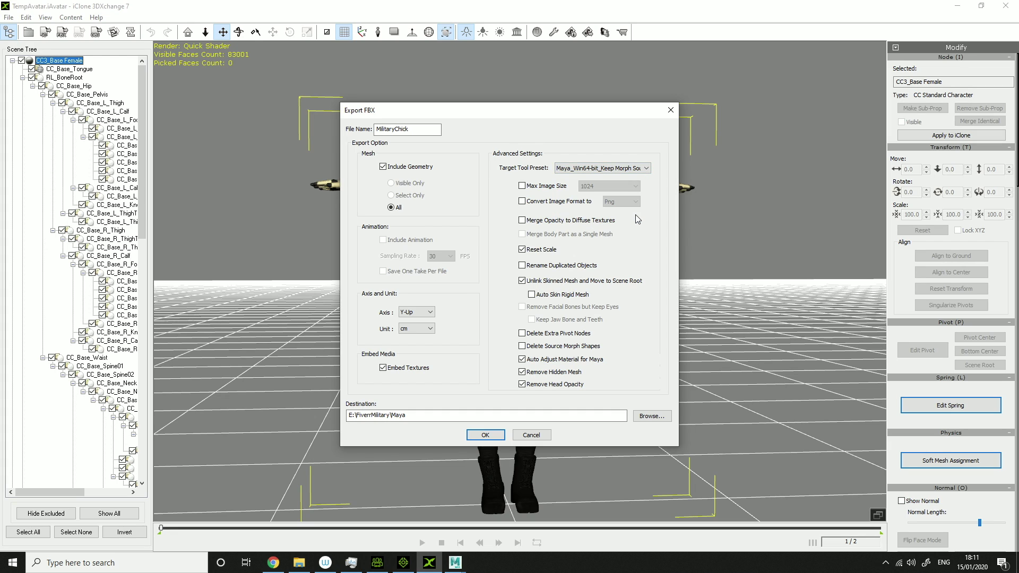
click(531, 436)
Bring Maya's Import dialog forward and import MilitaryChick.fbx
mouse_move(455, 562)
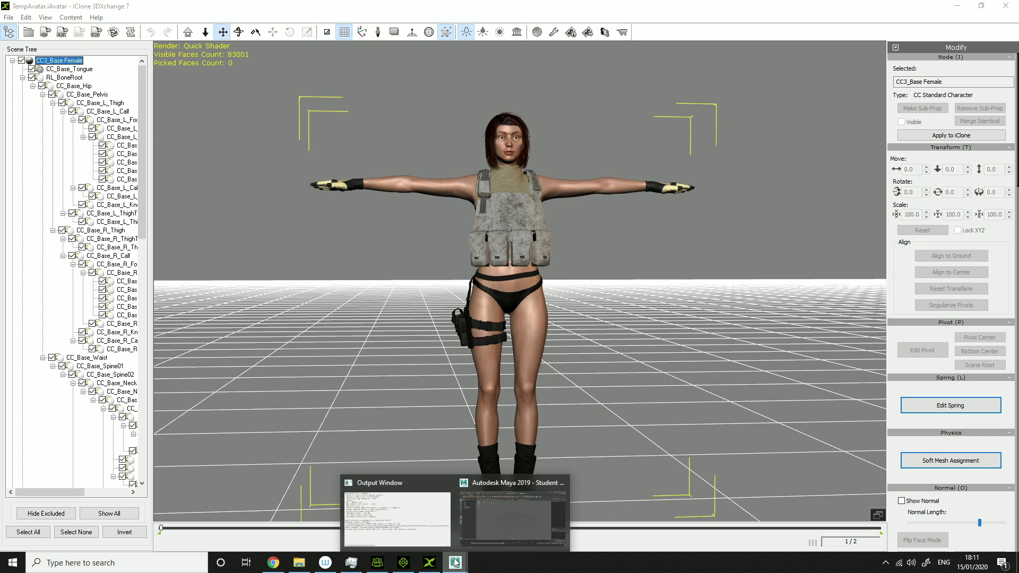
click(520, 521)
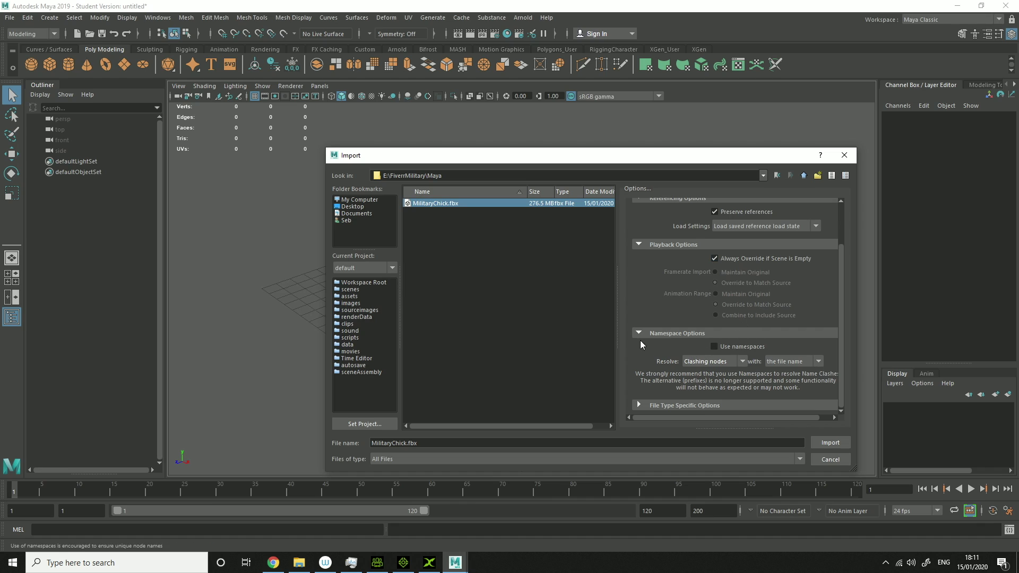
scroll(669, 338, up, 3)
scroll(689, 337, down, 3)
click(825, 447)
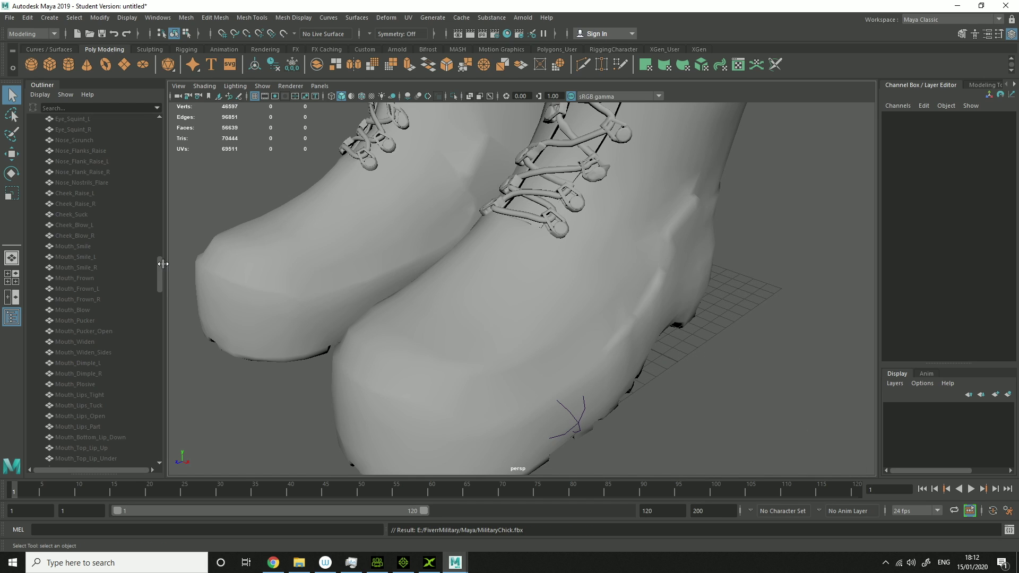
Frame the T-posed soldier, select CC_Base_BoneRoot in the Outliner, and open the menu-set list
drag(160, 270, 125, 120)
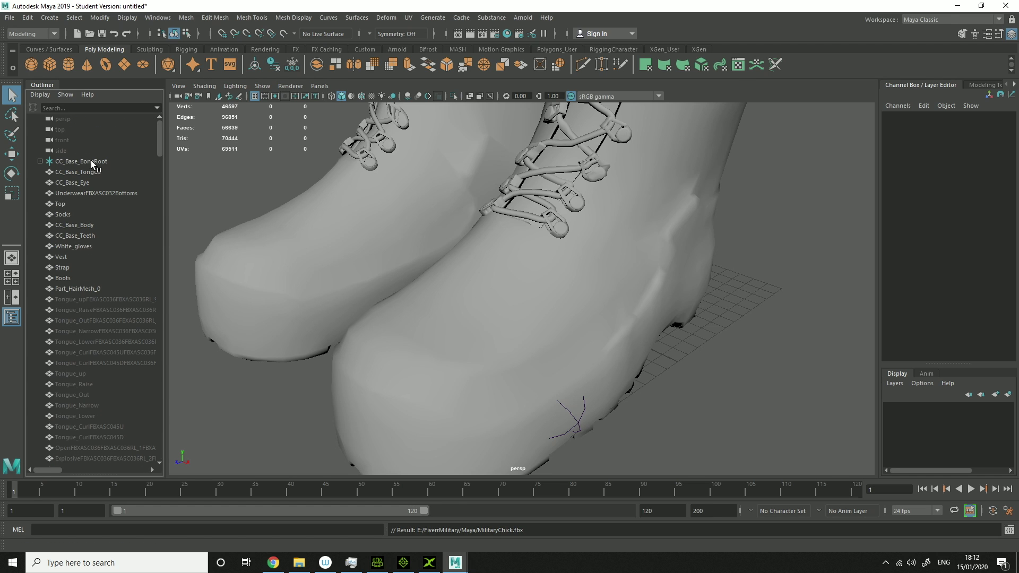
scroll(429, 171, up, 3)
scroll(431, 172, down, 10)
scroll(446, 166, up, 3)
alt+middle_drag(445, 166, 430, 336)
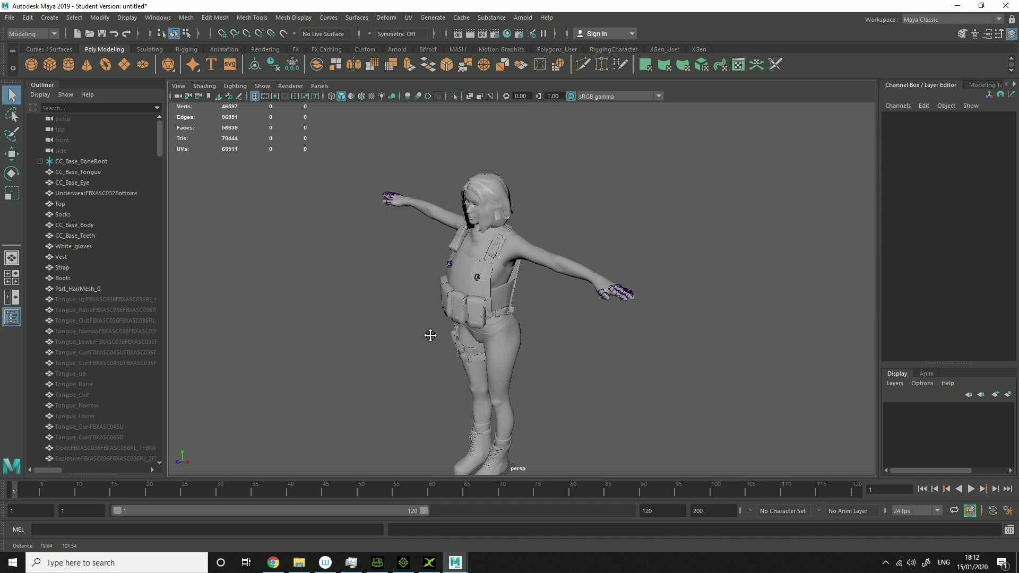
alt+drag(430, 336, 496, 298)
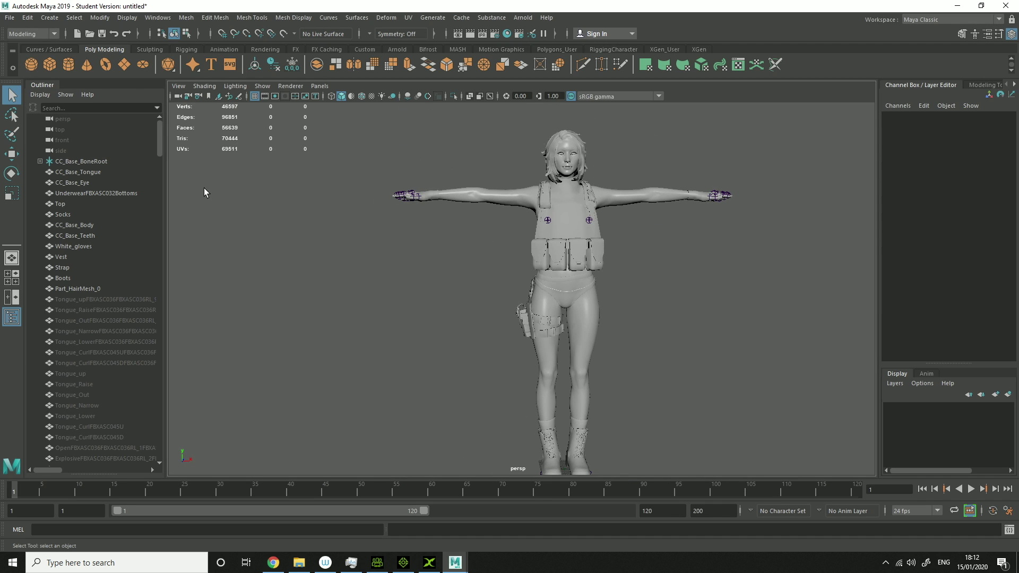
click(65, 172)
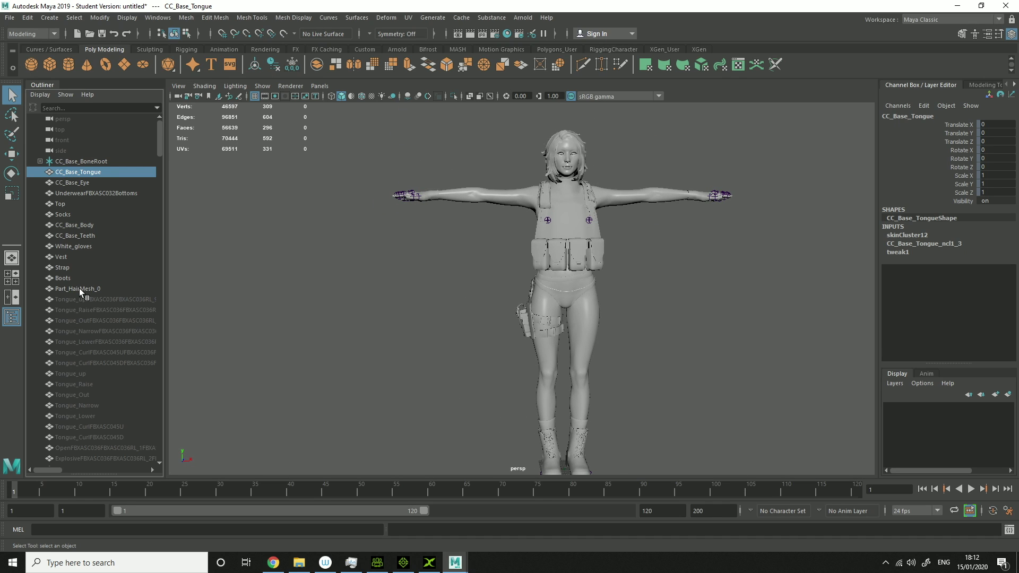
click(87, 160)
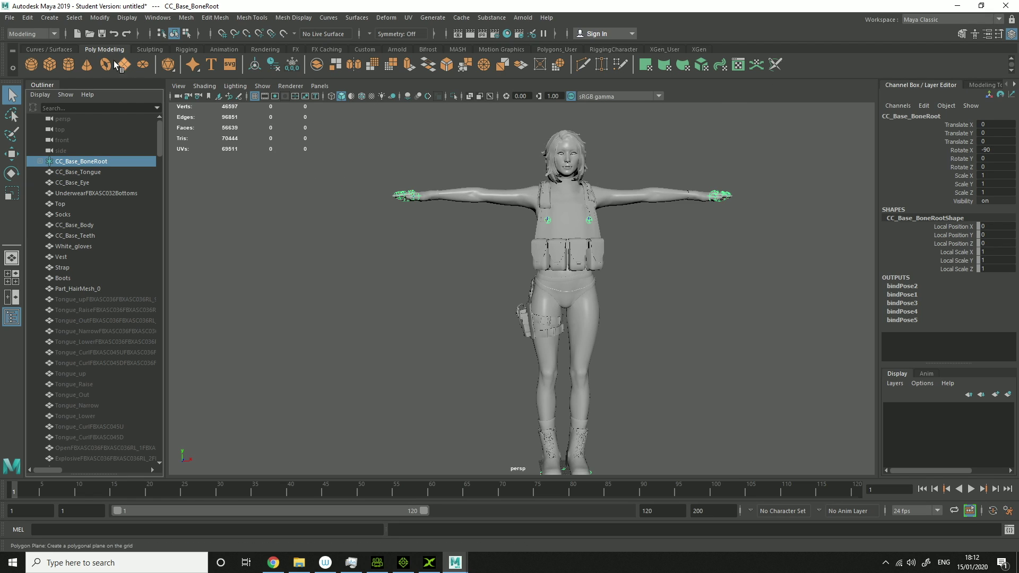
click(32, 33)
Choose the Rigging menu set, open Skeleton > HumanIK, create Character1 and select CC_Base_BoneRoot
click(49, 57)
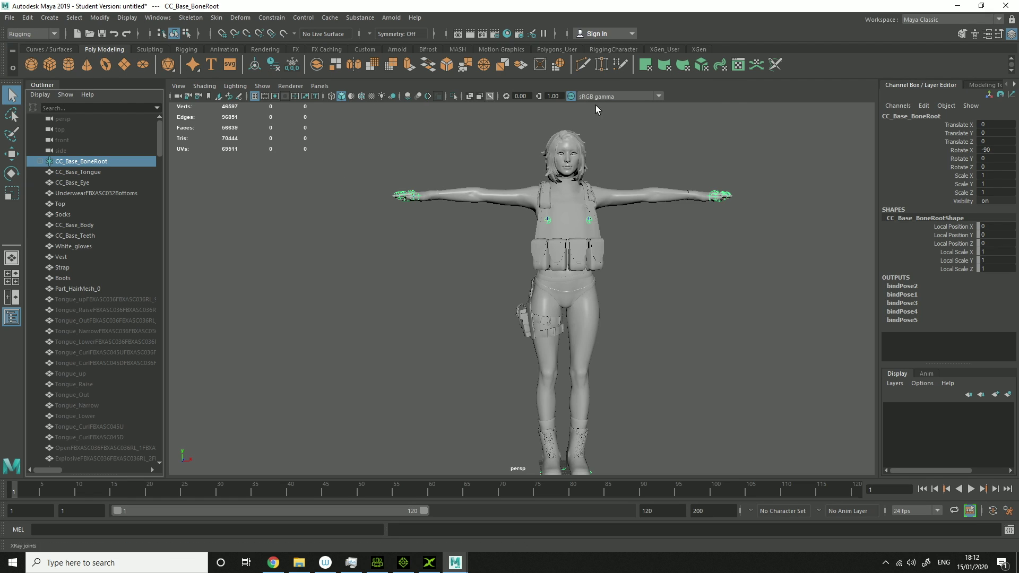
click(200, 20)
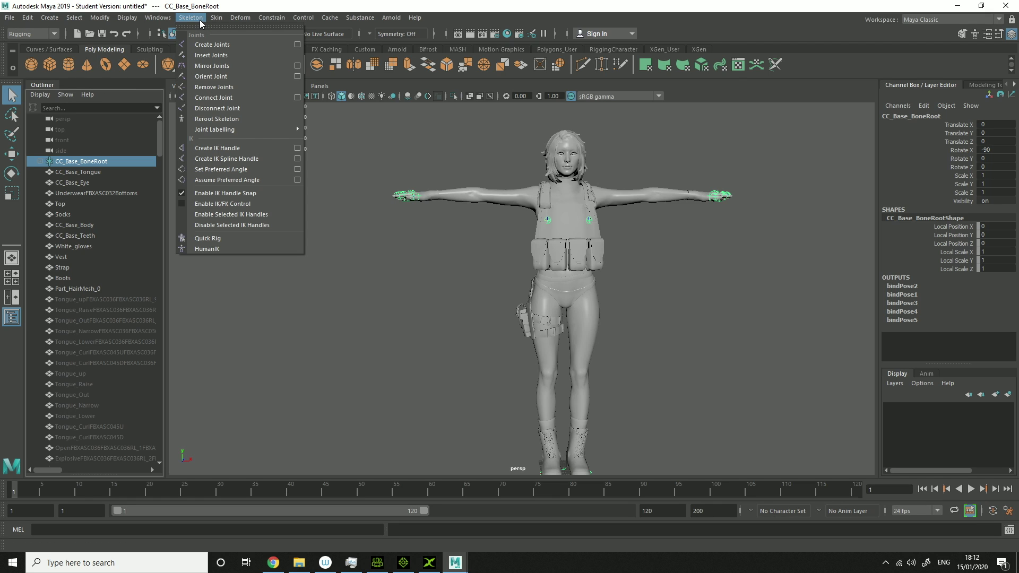
click(232, 247)
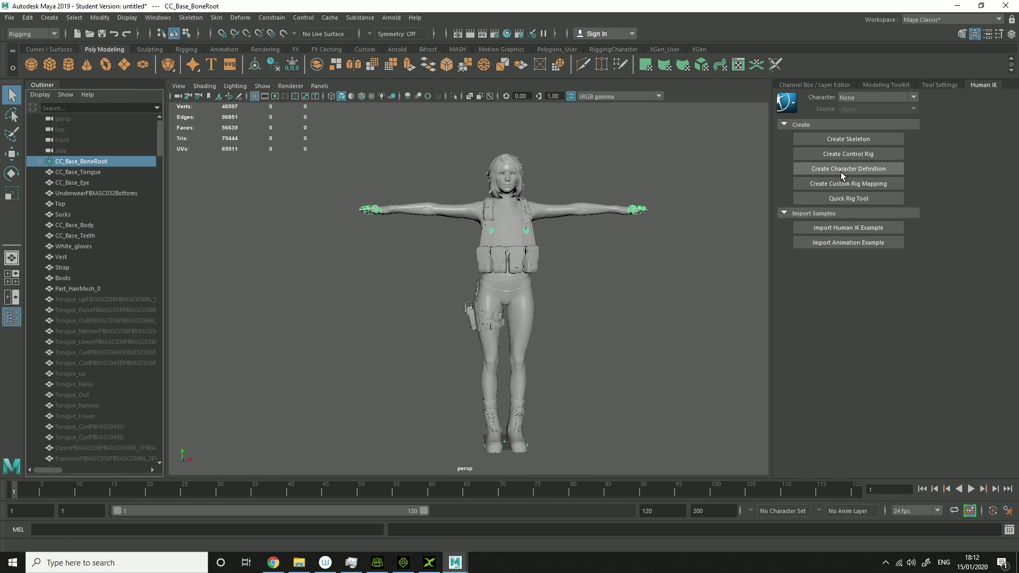
click(842, 170)
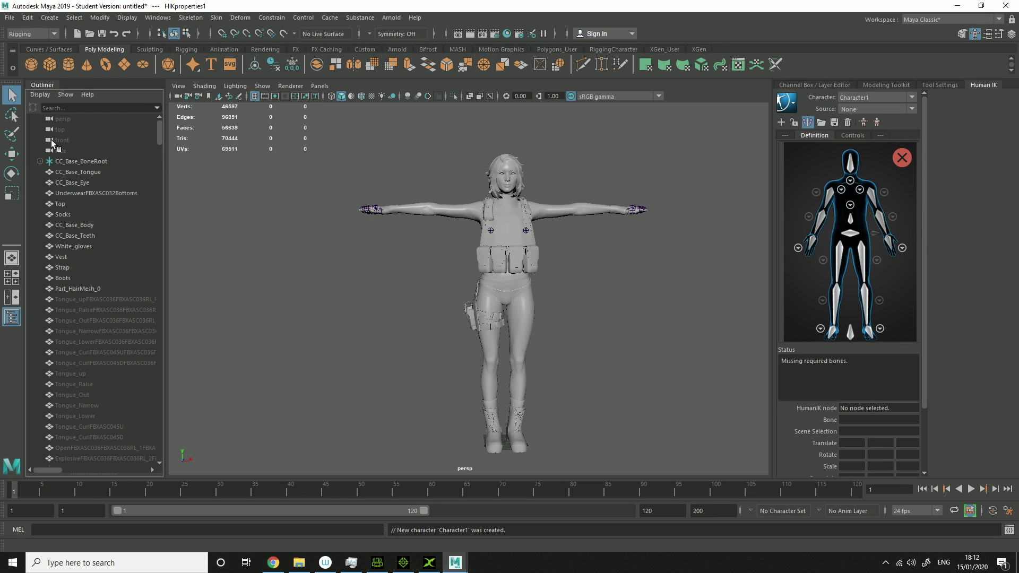
click(74, 161)
click(40, 162)
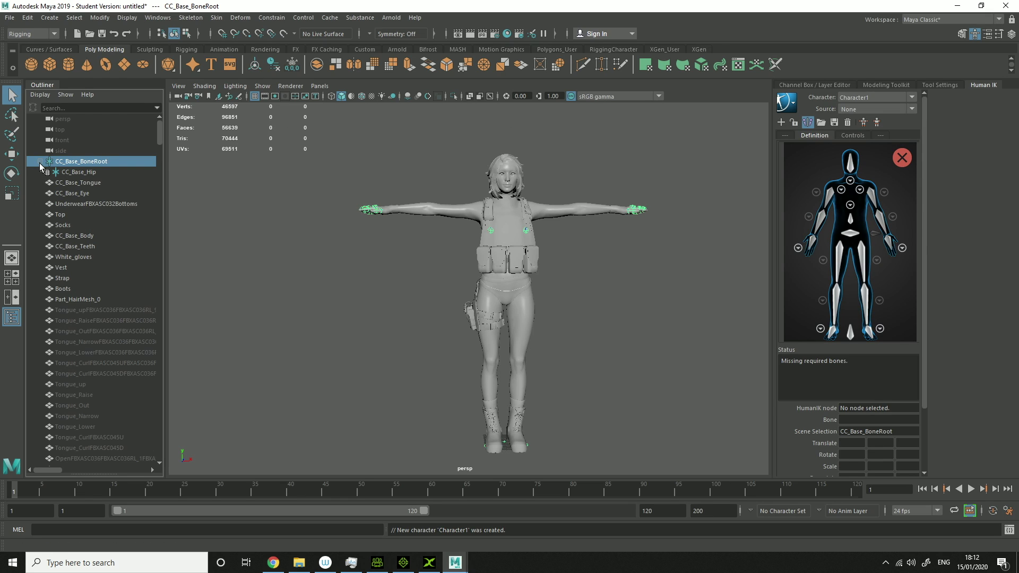
click(40, 162)
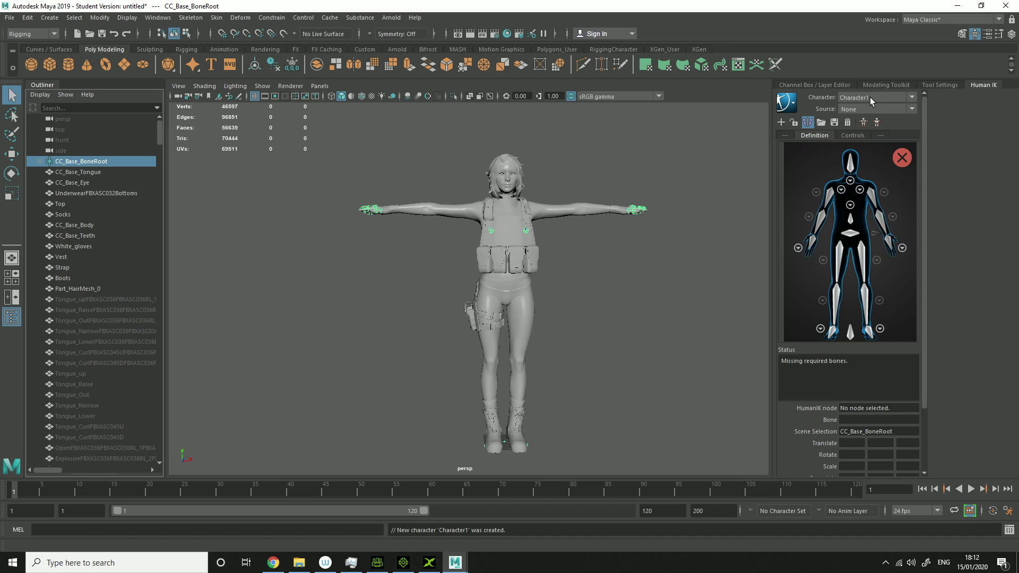
Load the iClone_G5 STD Character-updated definition template onto Character1 with prefix CC_Base_
click(796, 105)
mouse_move(830, 137)
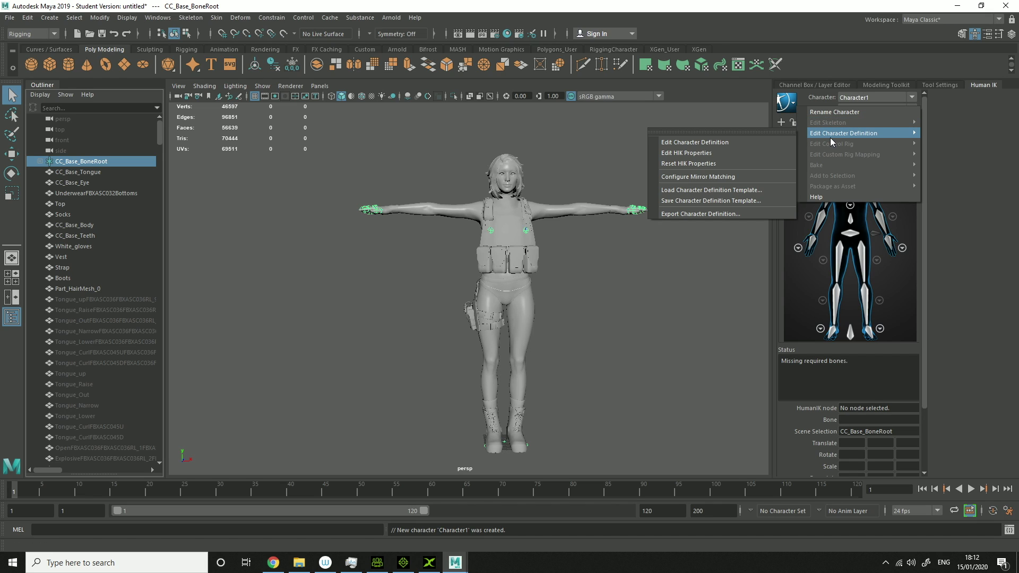
click(738, 189)
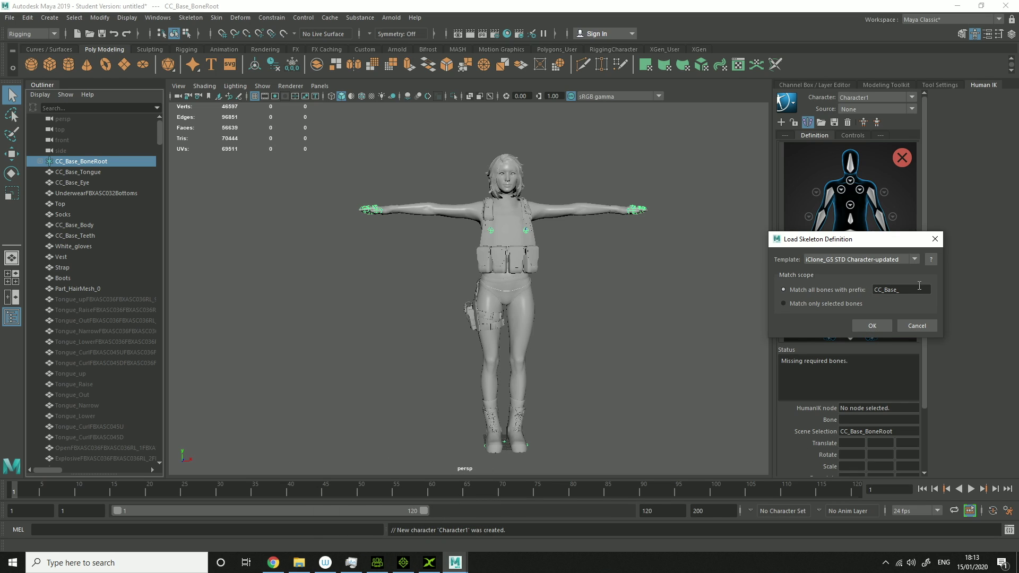
click(872, 326)
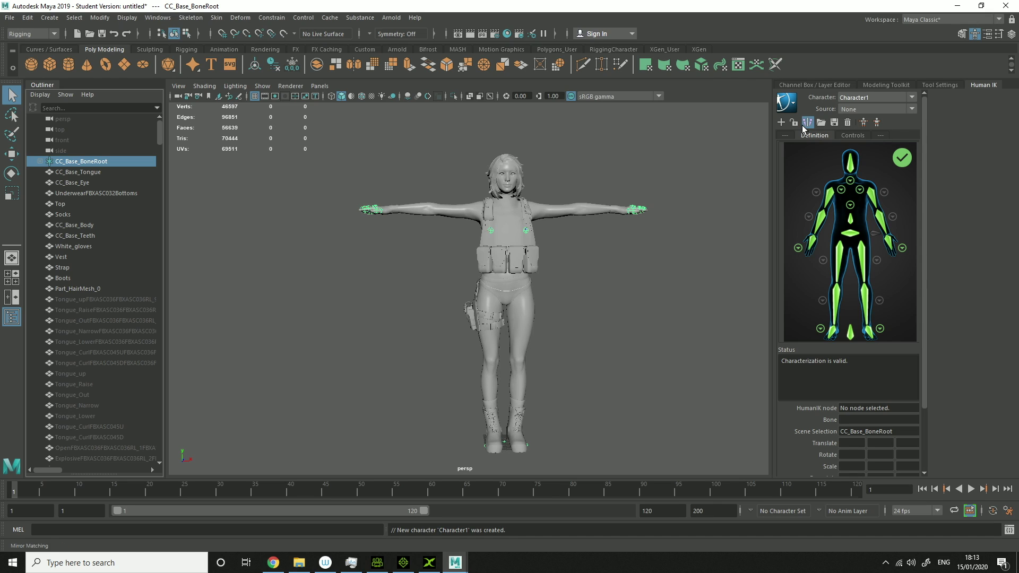
Create the HumanIK control rig Character1_ControlRig for Character1
click(863, 122)
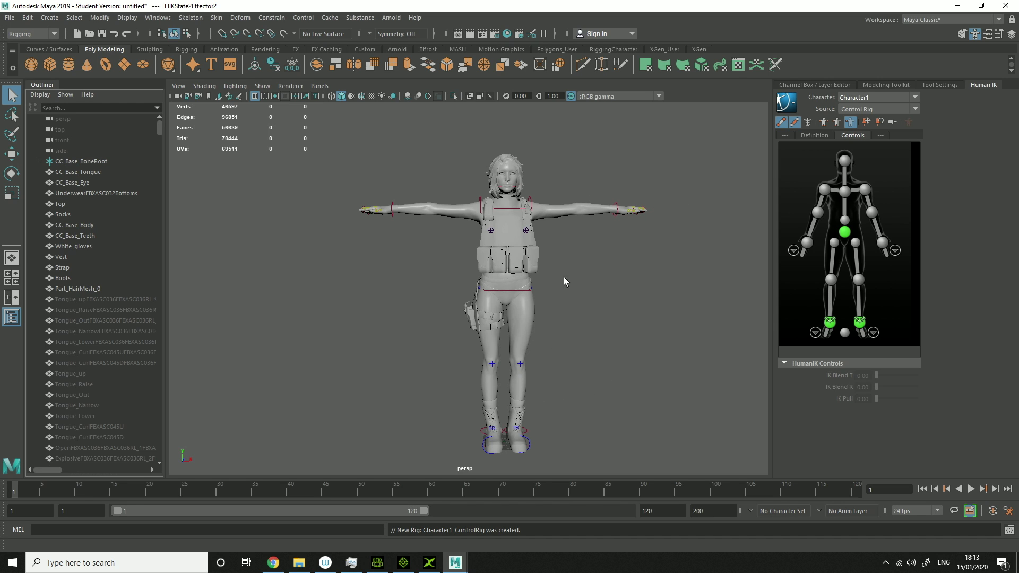
scroll(104, 276, down, 20)
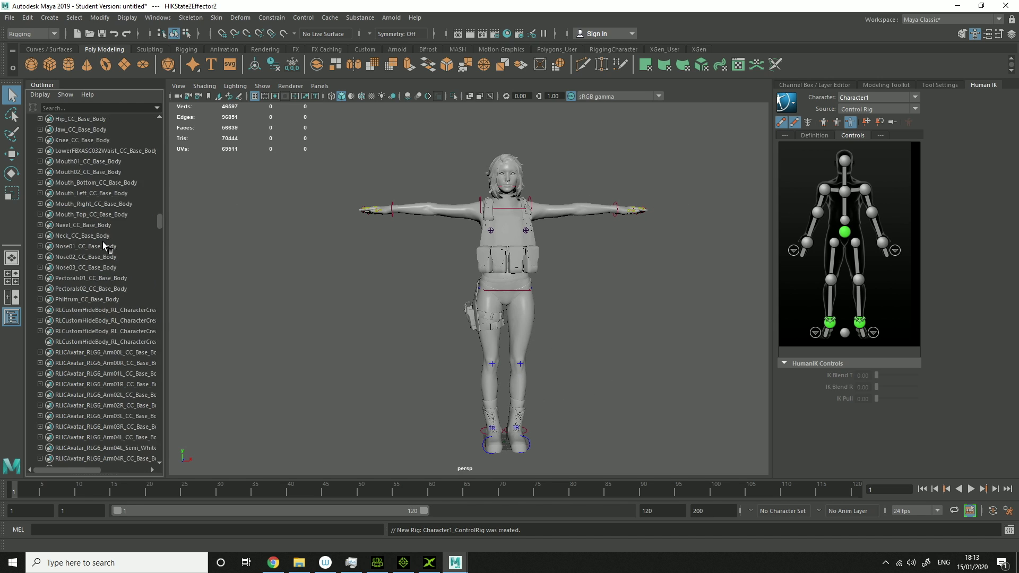
scroll(104, 246, up, 15)
Move Character1_Ctrl_Reference in the Outliner to sit directly under CC_Base_BoneRoot
click(90, 364)
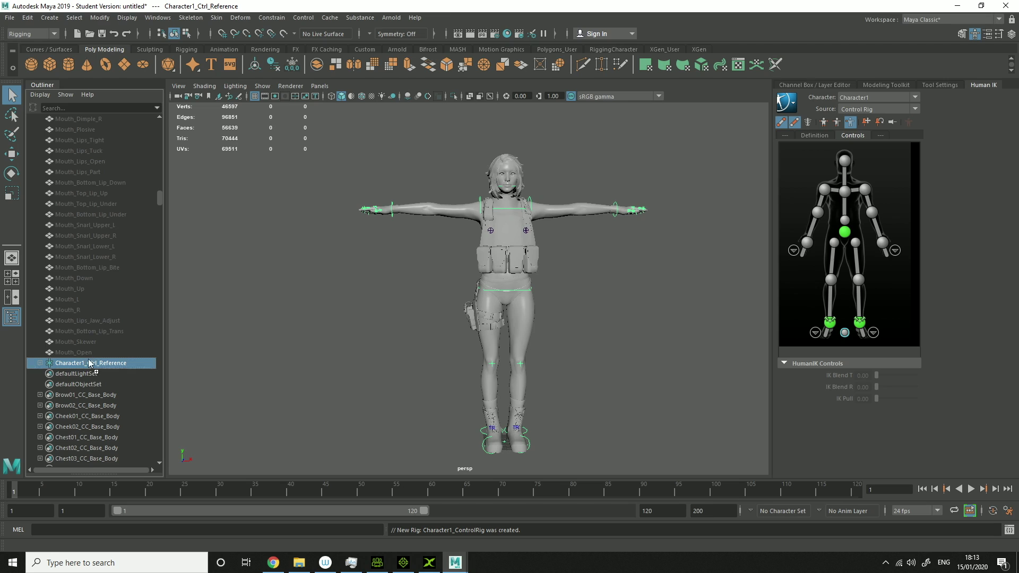
scroll(104, 107, up, 4)
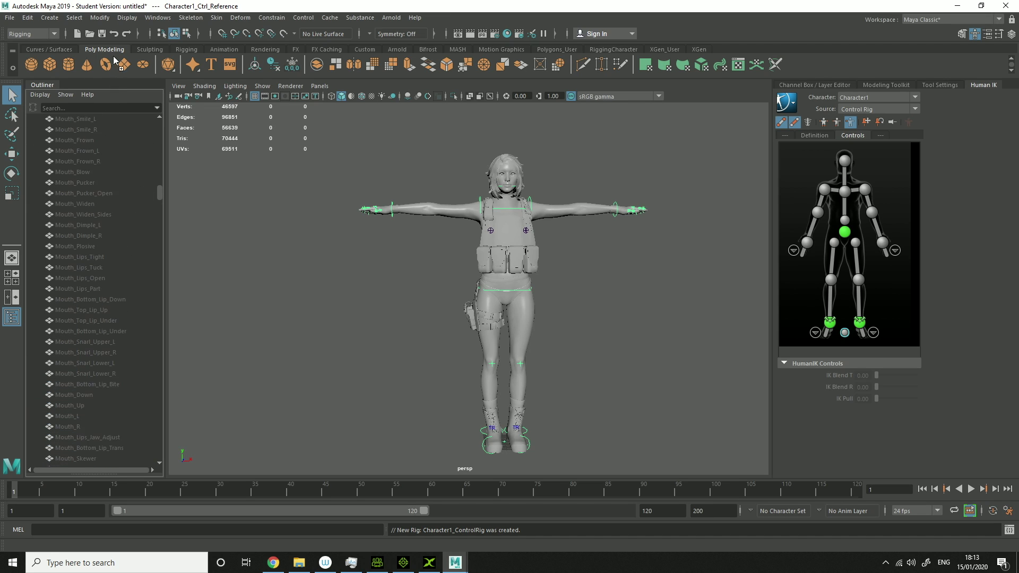
scroll(109, 90, up, 6)
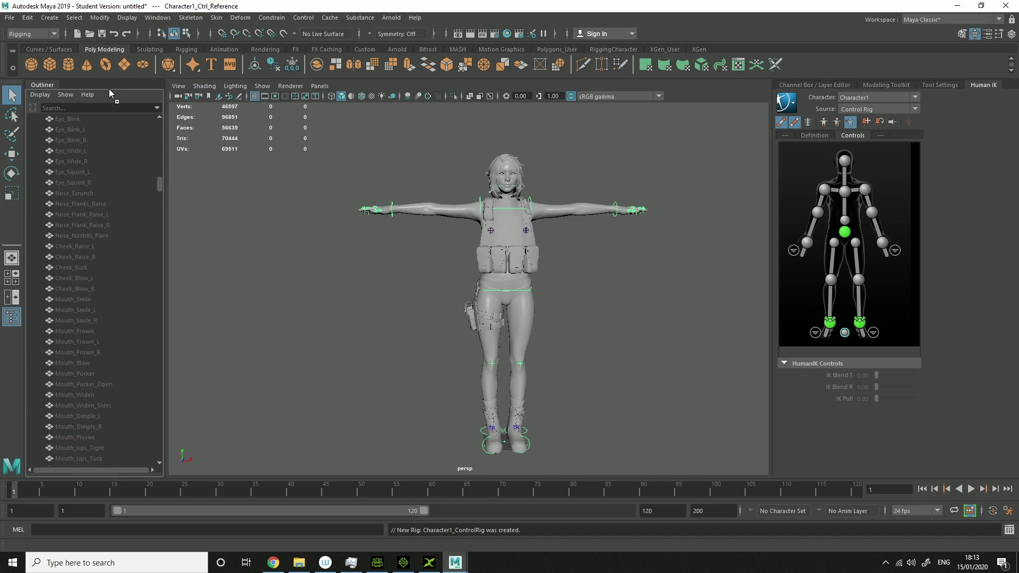
scroll(109, 88, up, 6)
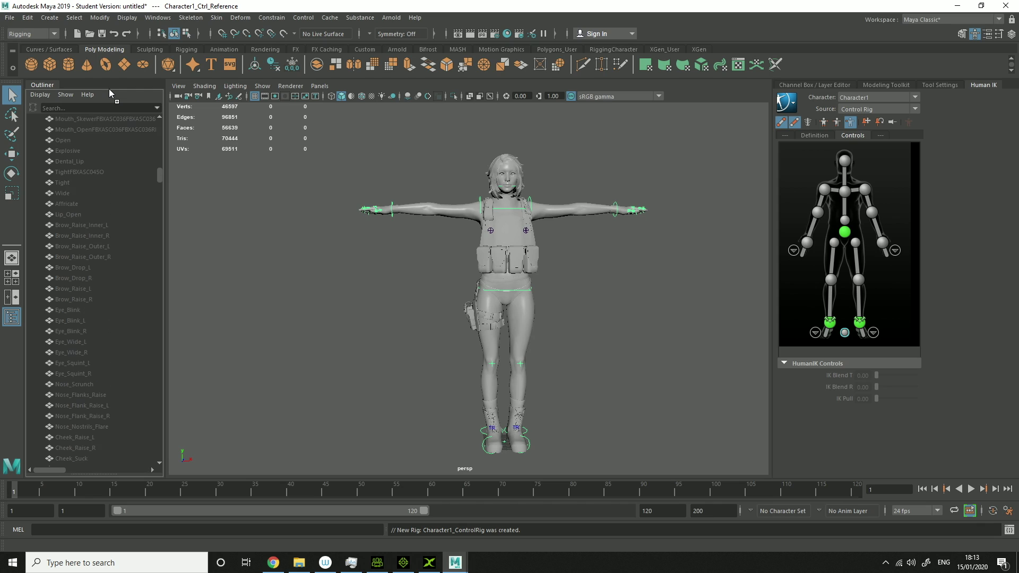
scroll(109, 88, up, 6)
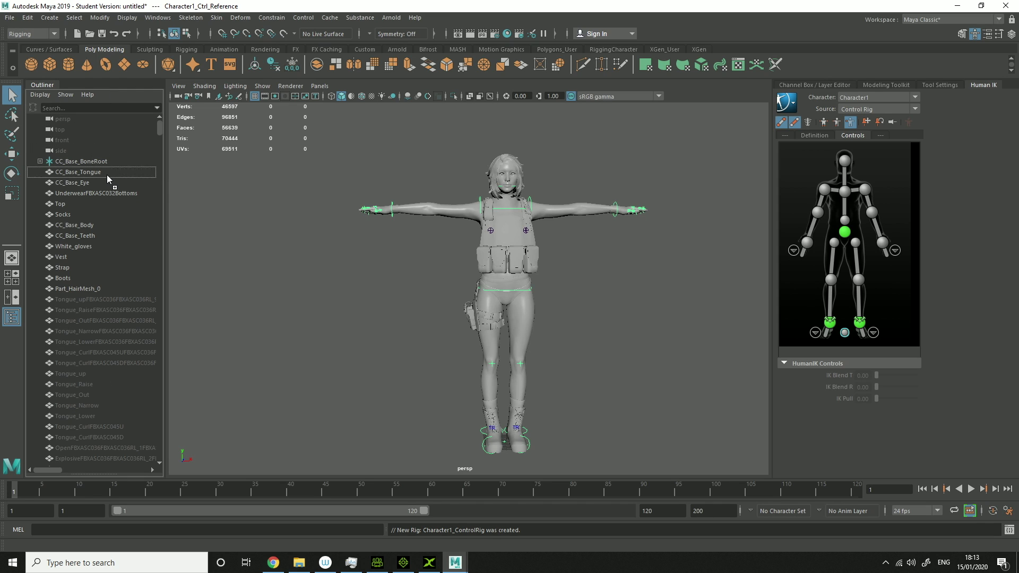
drag(107, 175, 106, 169)
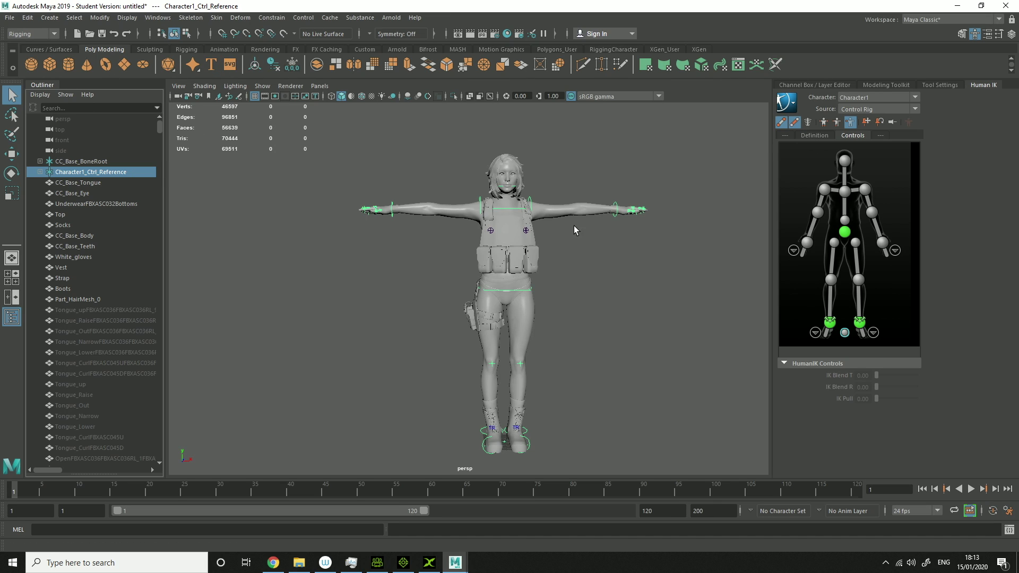
Set the HumanIK character to None and import the example fight animation
click(10, 17)
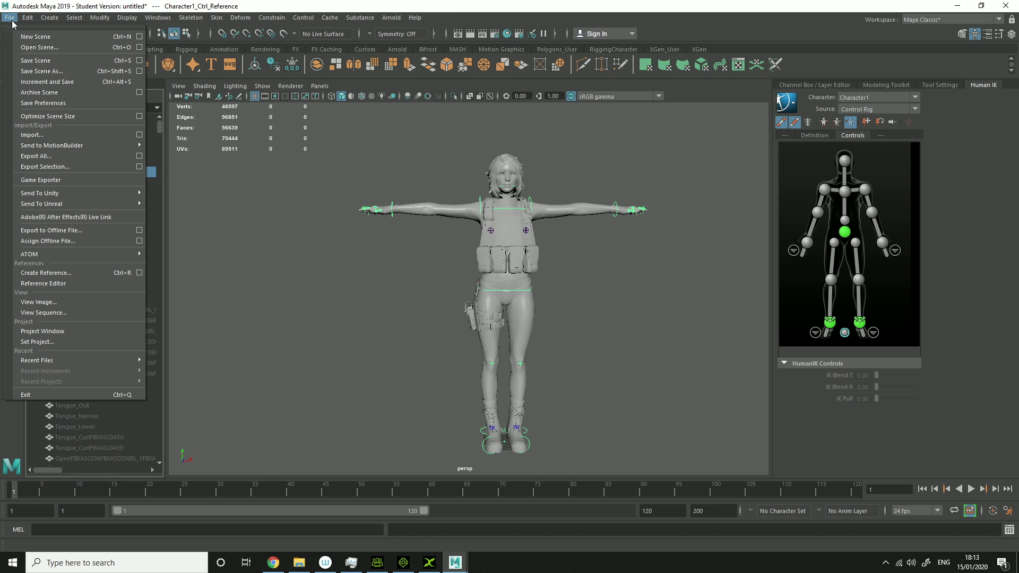
click(858, 99)
click(858, 105)
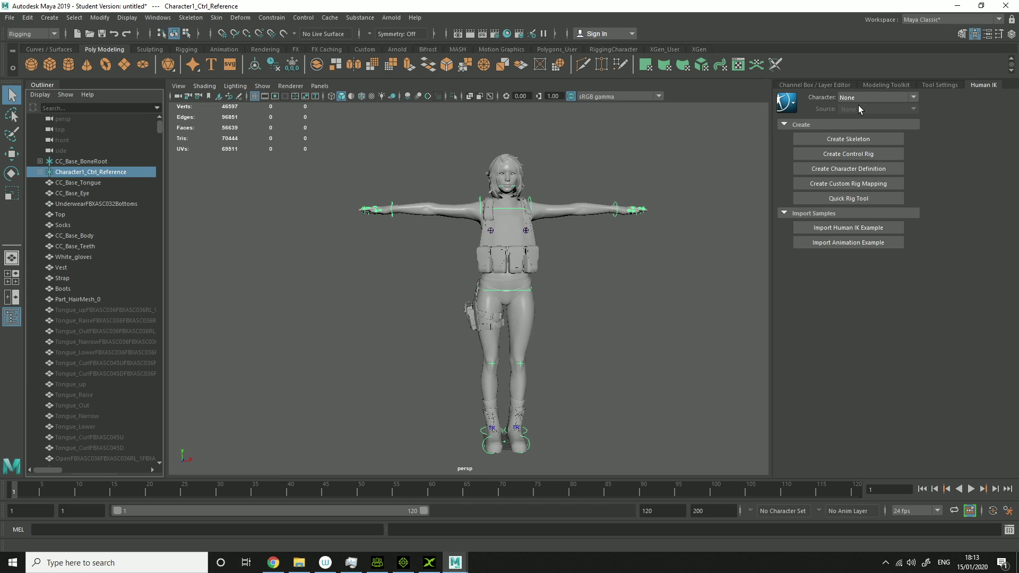
click(872, 244)
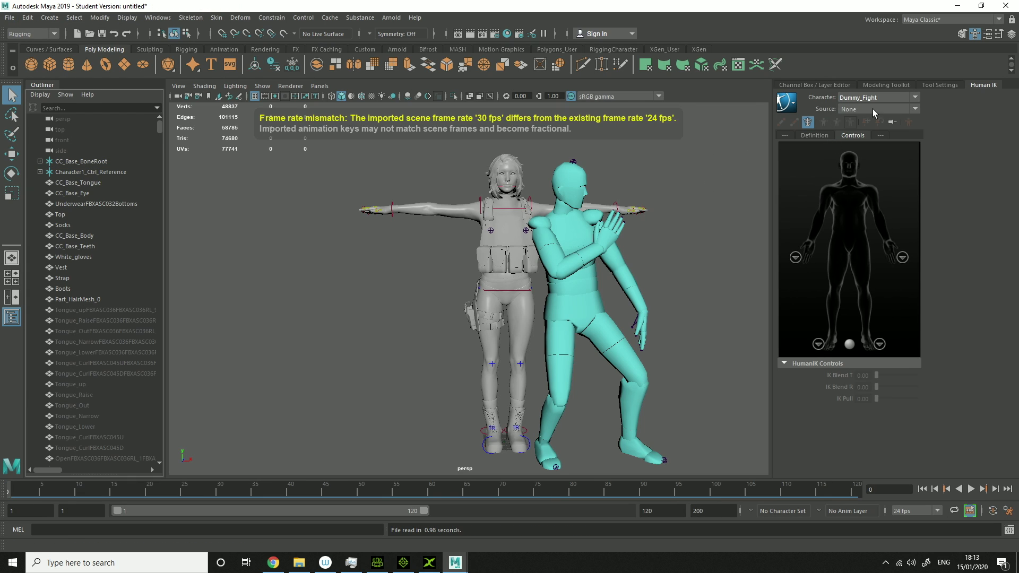
Drive Character1 with the Dummy_Fight source and select CC_Base_BoneRoot through Part_HairMesh_0
click(880, 98)
click(876, 119)
click(883, 109)
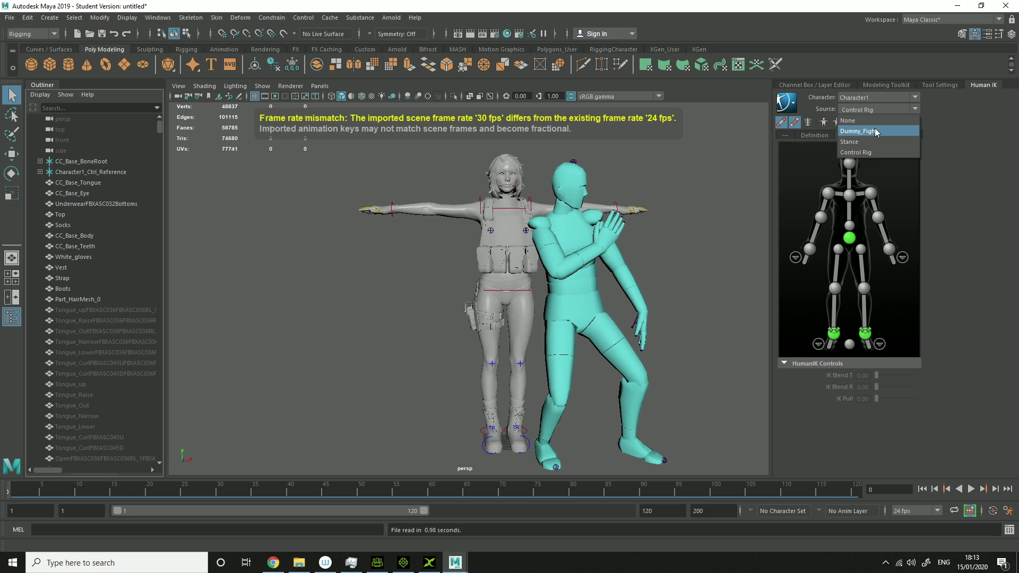
click(874, 130)
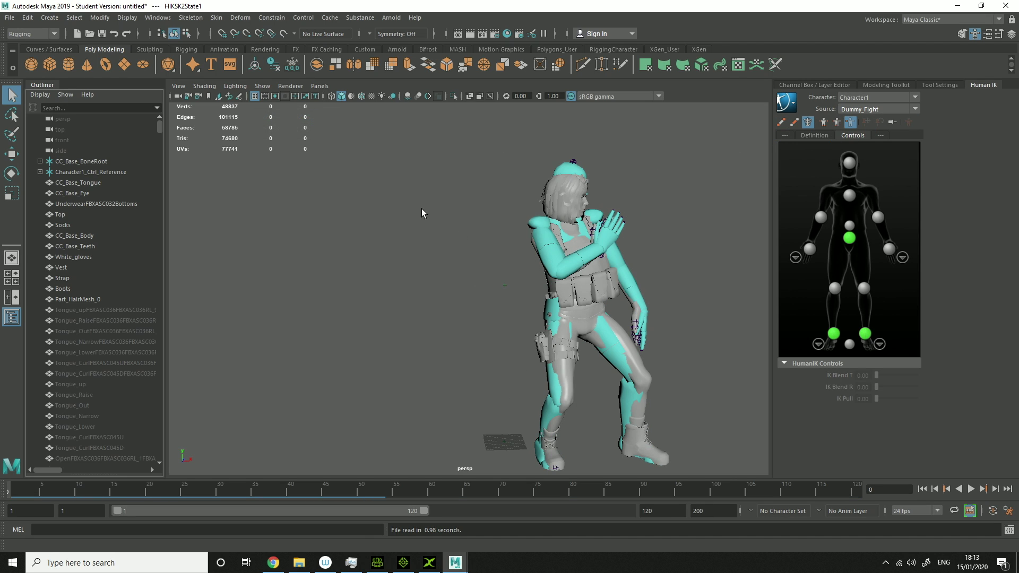
click(84, 162)
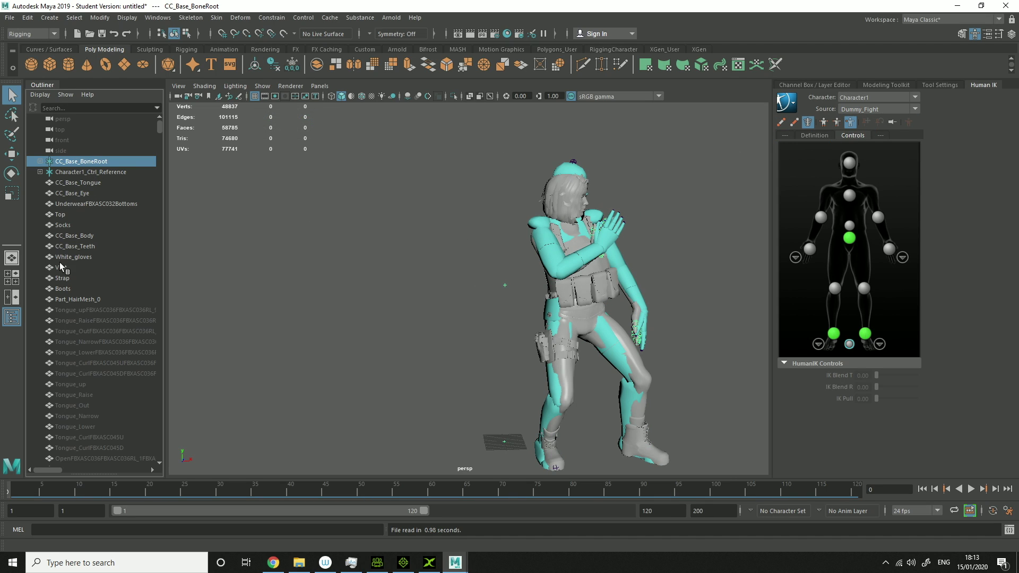
shift+click(63, 299)
Isolate the soldier's objects, turn the view to face her, and preview the fight animation
key(ctrl+1)
click(640, 226)
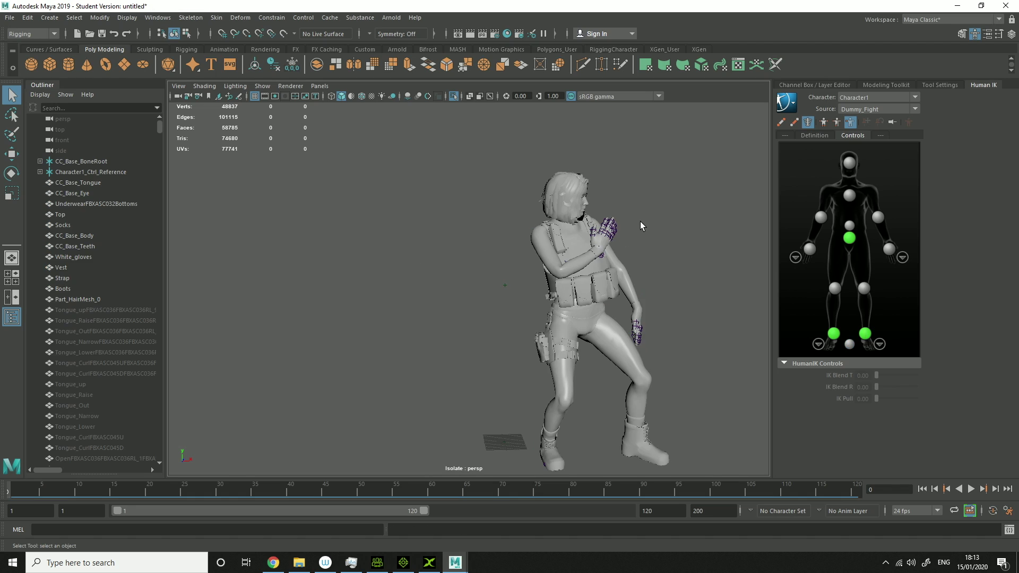
alt+drag(628, 246, 594, 255)
alt+middle_drag(594, 255, 575, 249)
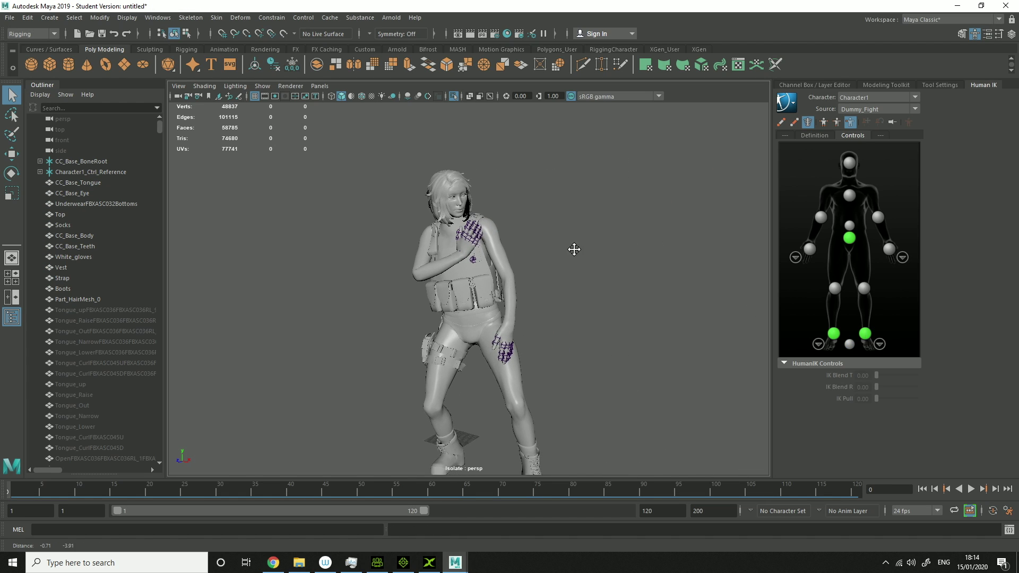
alt+right_drag(575, 250, 612, 251)
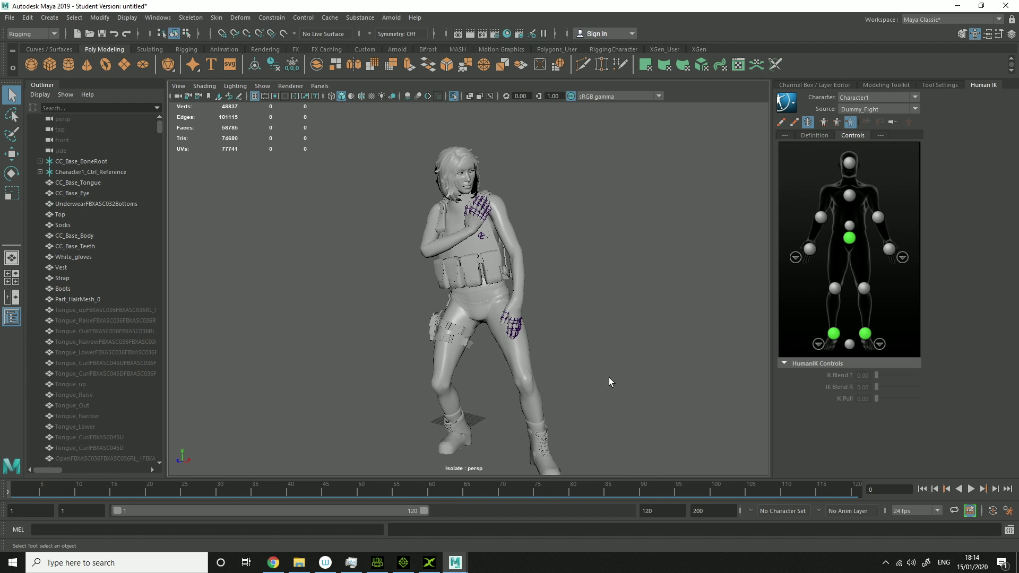
click(973, 490)
click(972, 489)
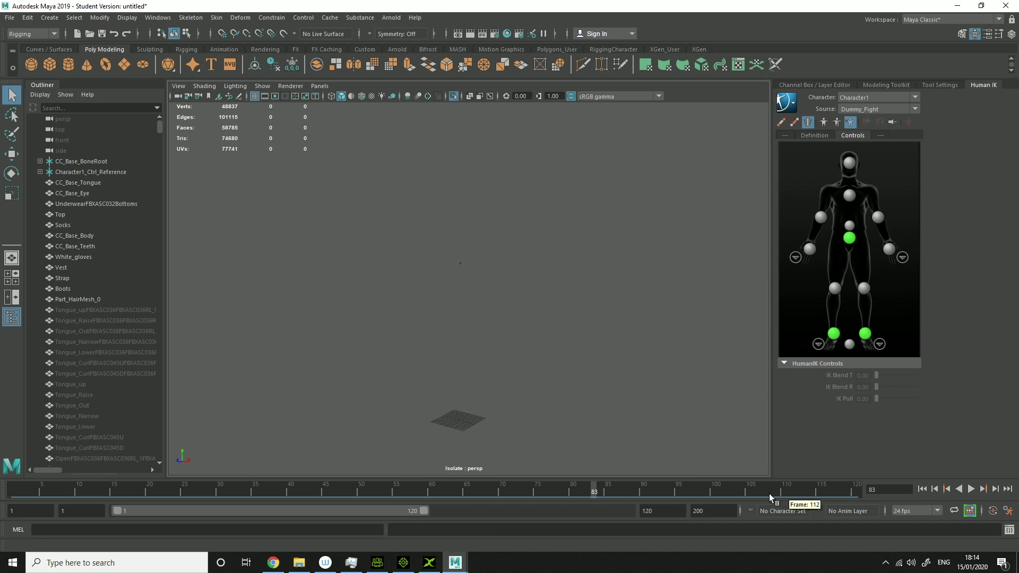
Change the time slider playback rate to 120 fps and replay the Dummy_Fight moves
click(913, 516)
scroll(924, 494, up, 3)
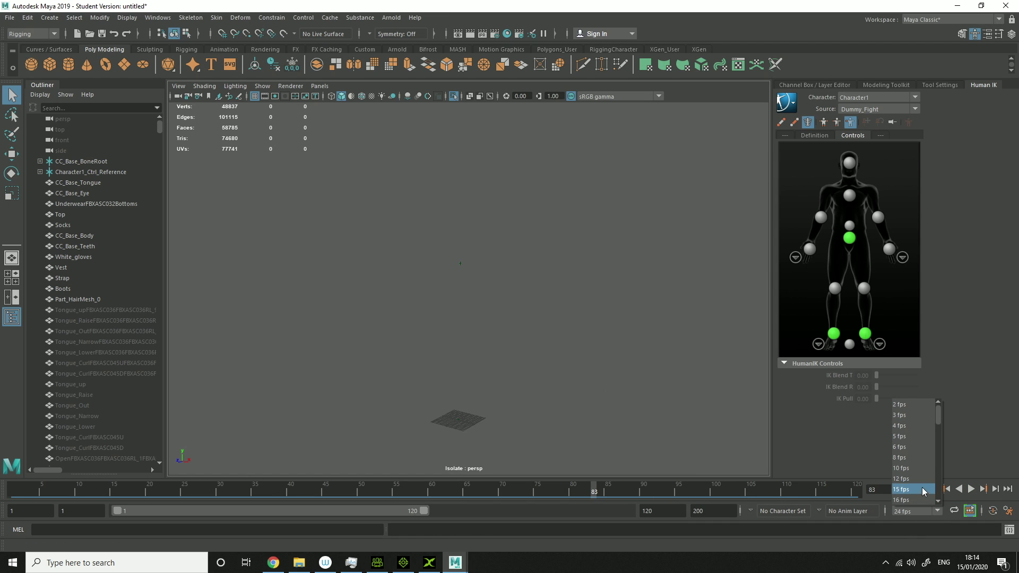
click(916, 447)
click(905, 512)
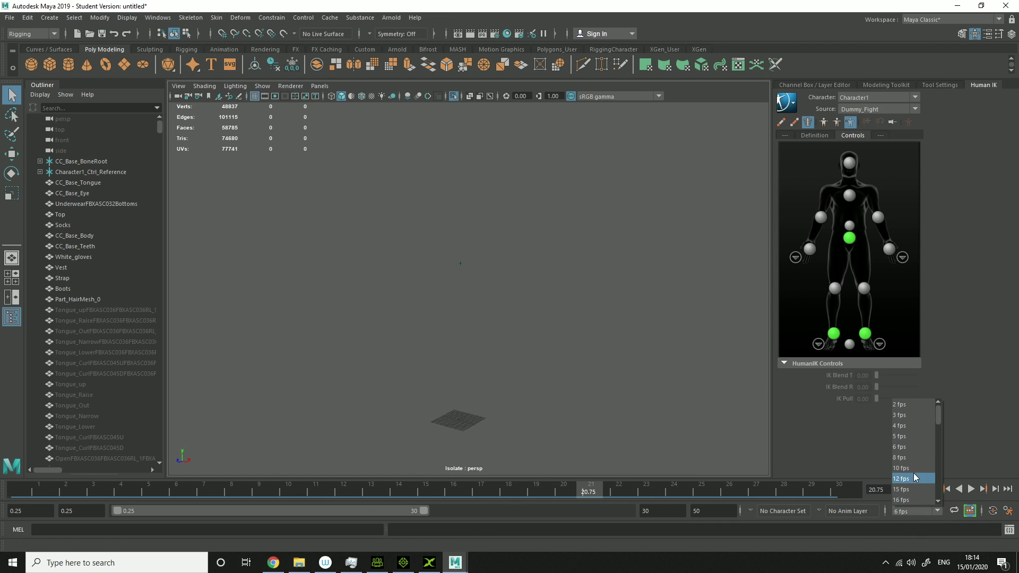
scroll(914, 478, down, 9)
click(914, 479)
click(913, 513)
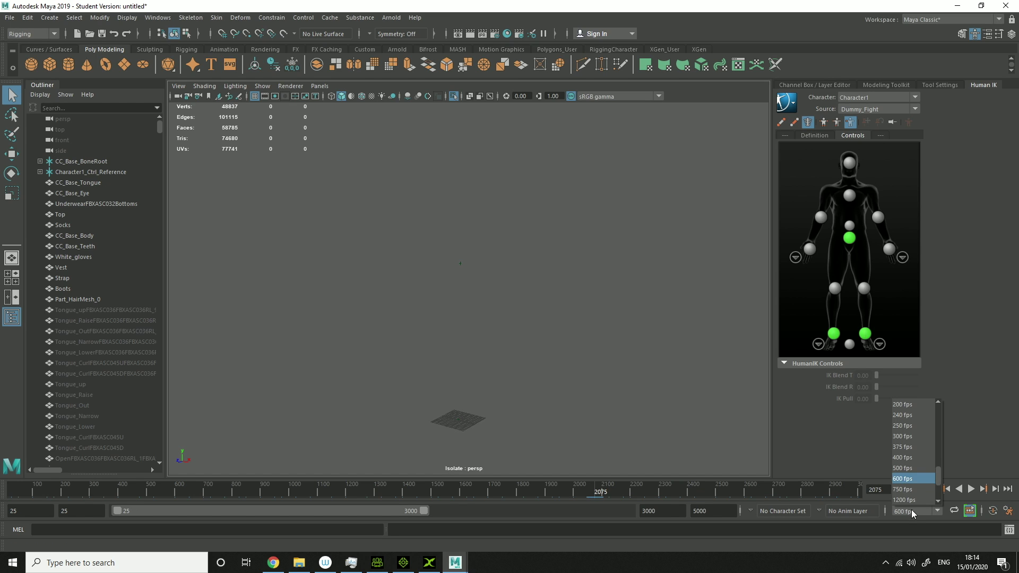
scroll(913, 493, up, 2)
click(913, 436)
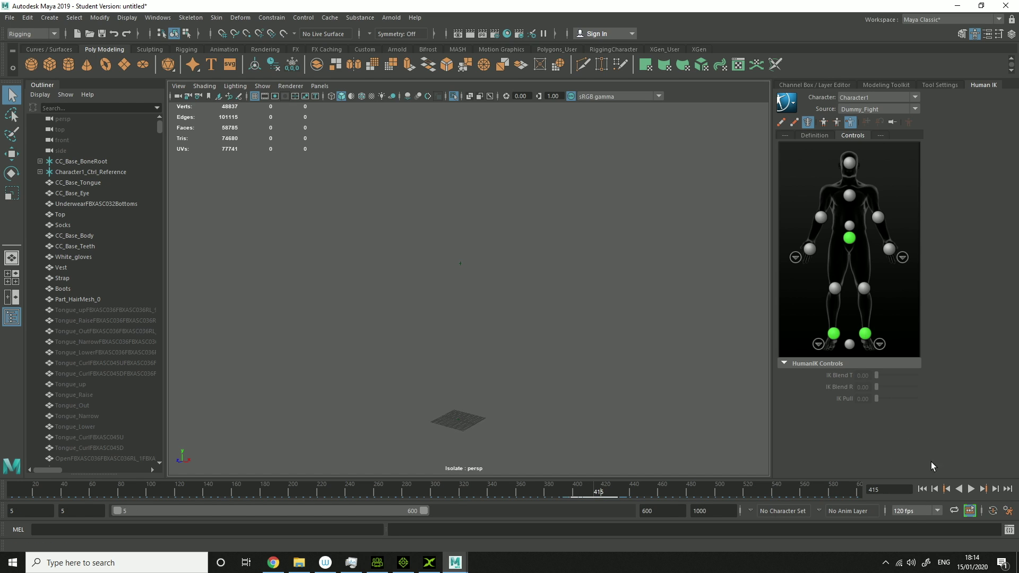
click(970, 488)
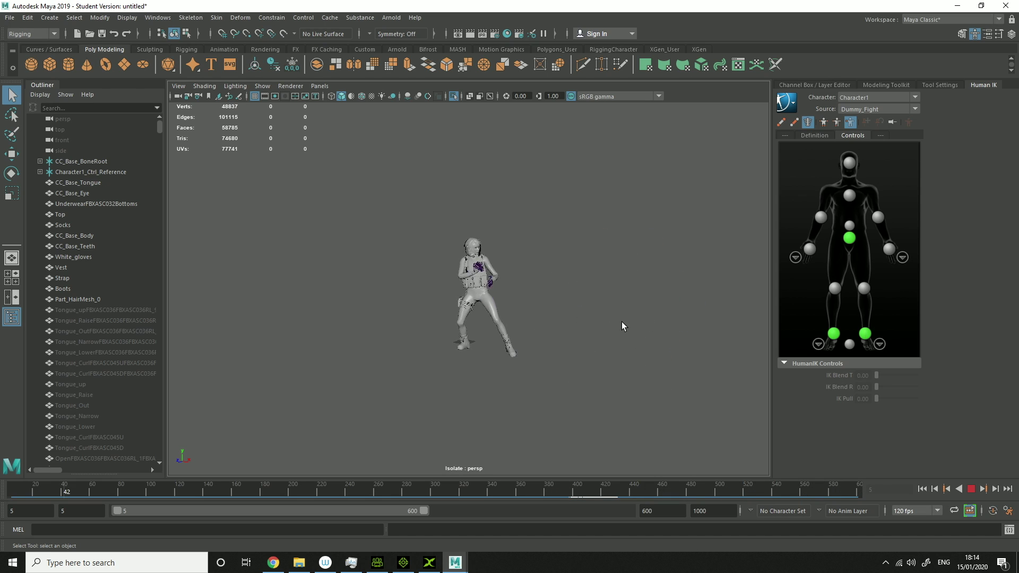
Stop the Dummy_Fight playback, show the Definition tab, and return to frame 5
click(971, 490)
click(822, 135)
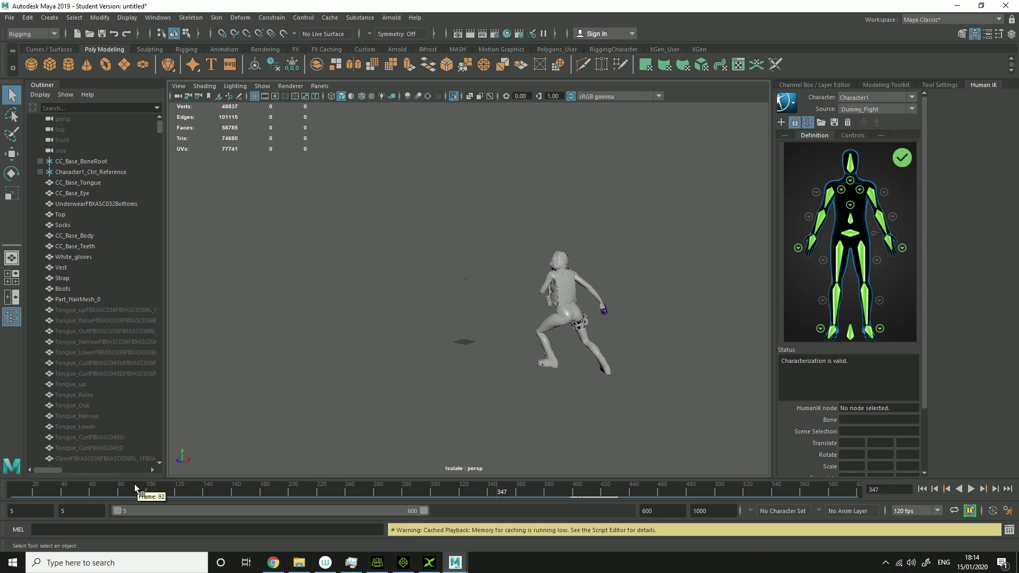
click(14, 489)
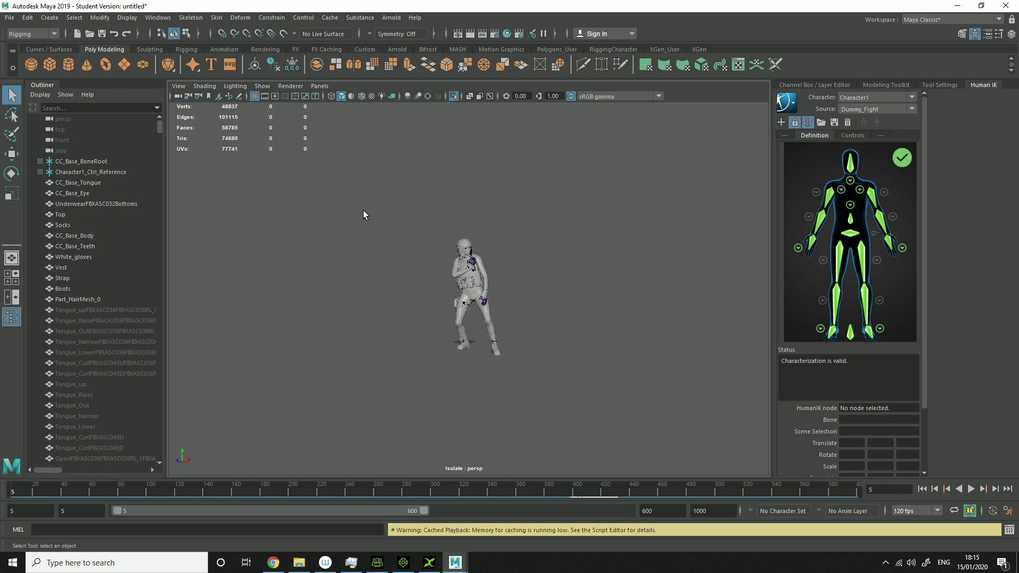
Select CC_Base_BoneRoot together with Character1_Ctrl_Reference
drag(395, 217, 578, 414)
click(98, 162)
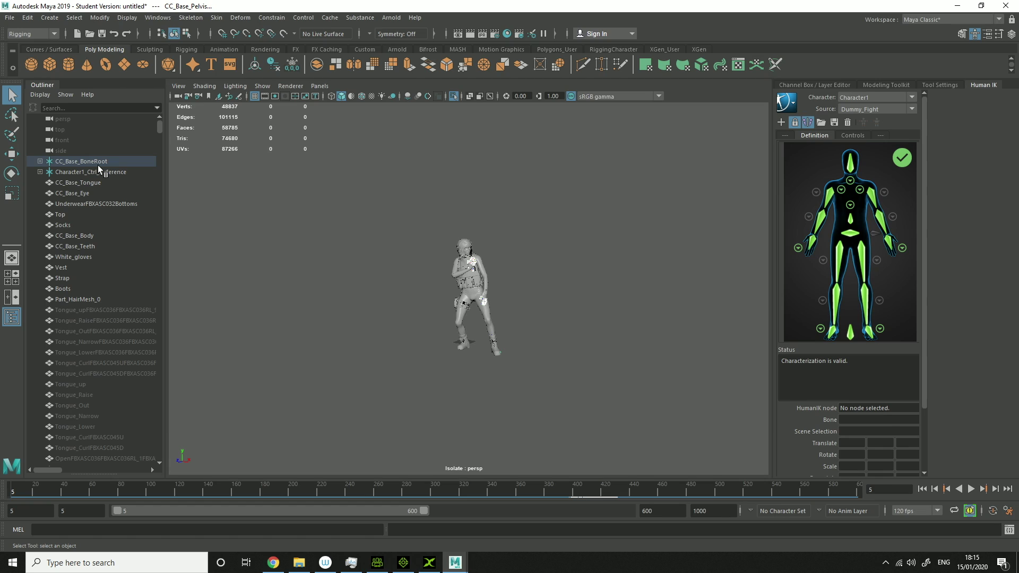
shift+click(95, 171)
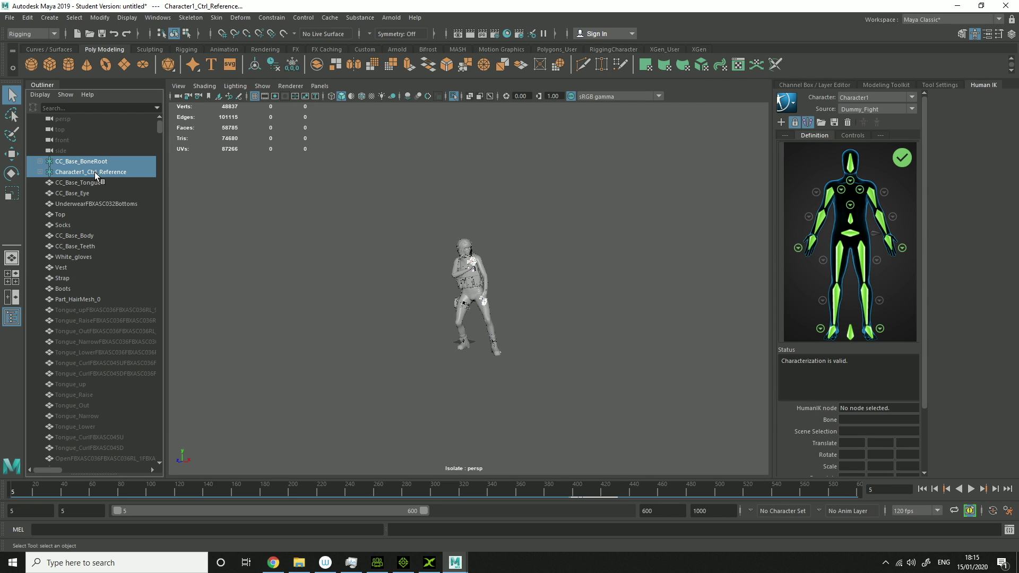